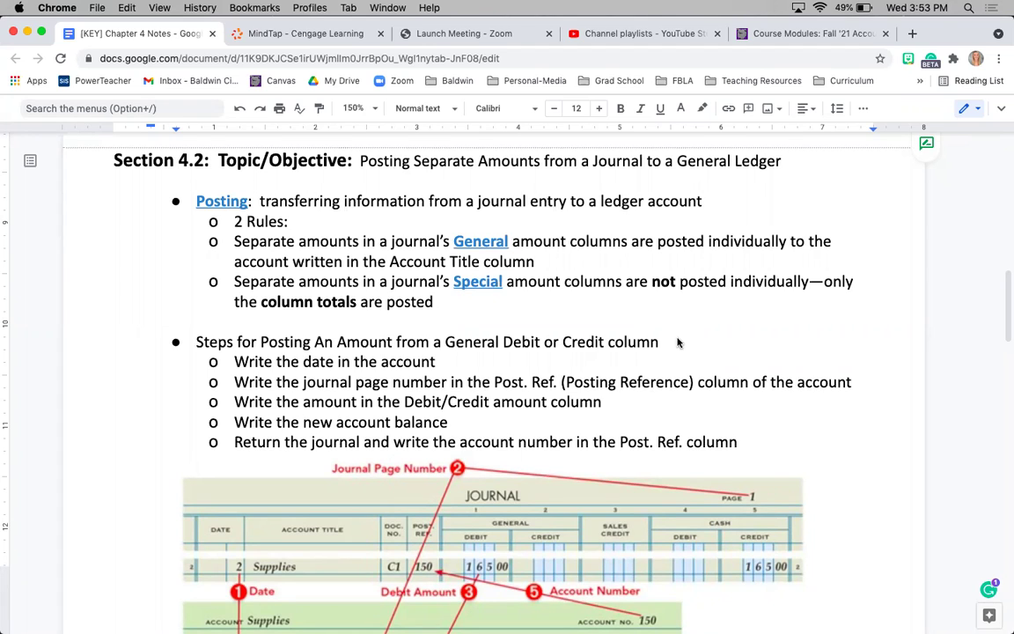
Scroll through the Google Docs notes and highlight the definition of Posting
scroll(678, 342, "up", 10)
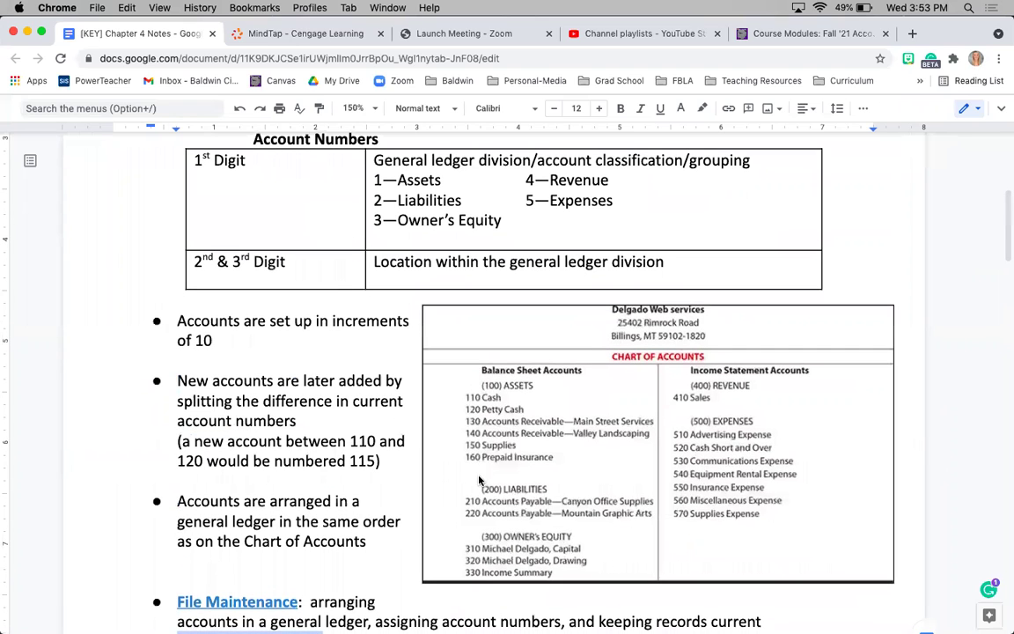
scroll(515, 467, "down", 2)
scroll(515, 467, "down", 10)
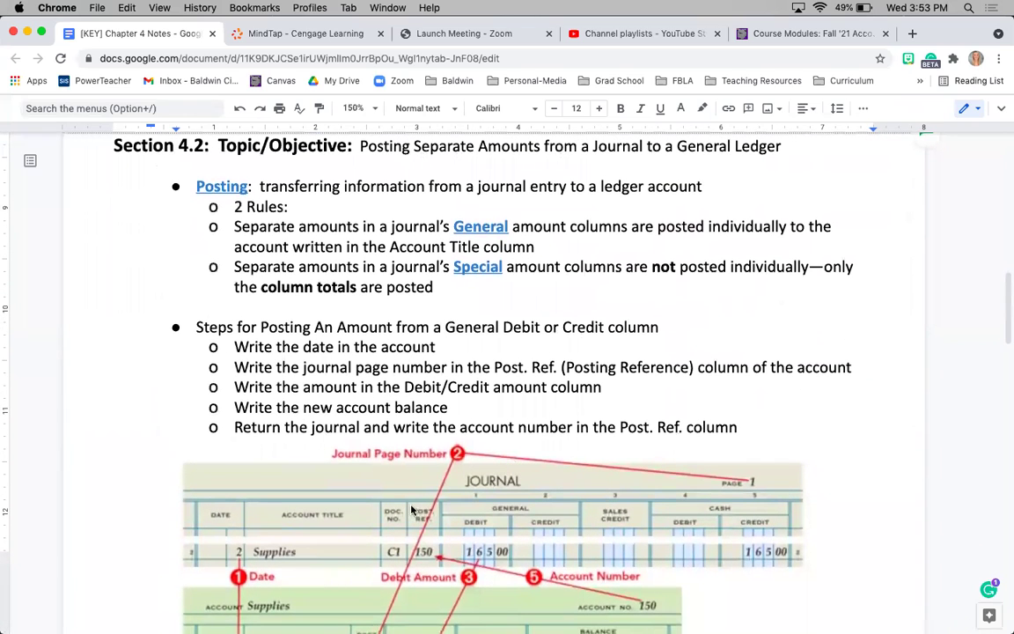
scroll(538, 552, "down", 1)
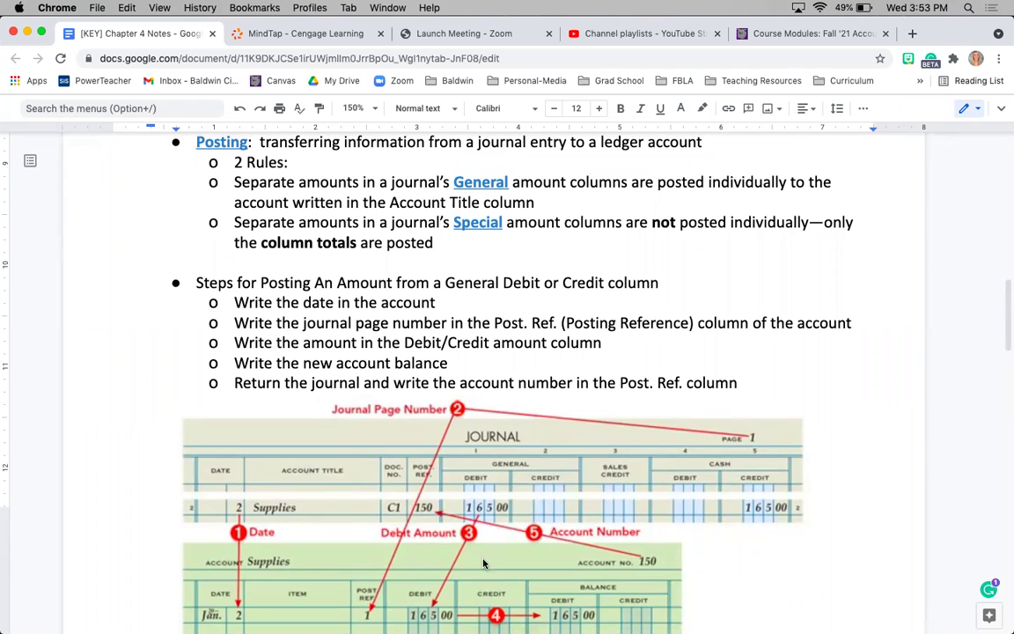
scroll(450, 438, "up", 1)
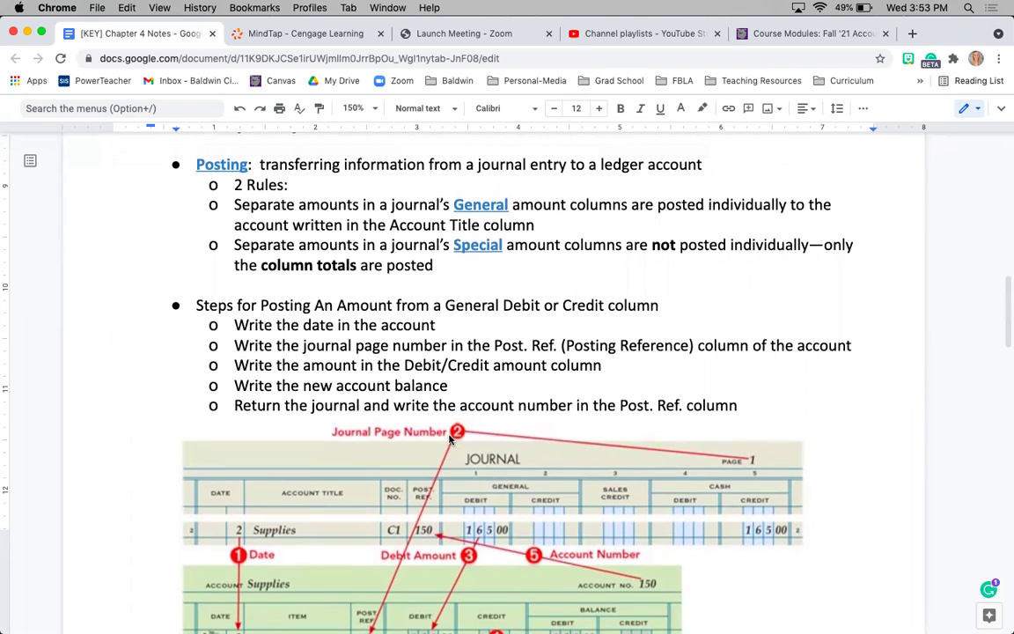
scroll(449, 438, "up", 1)
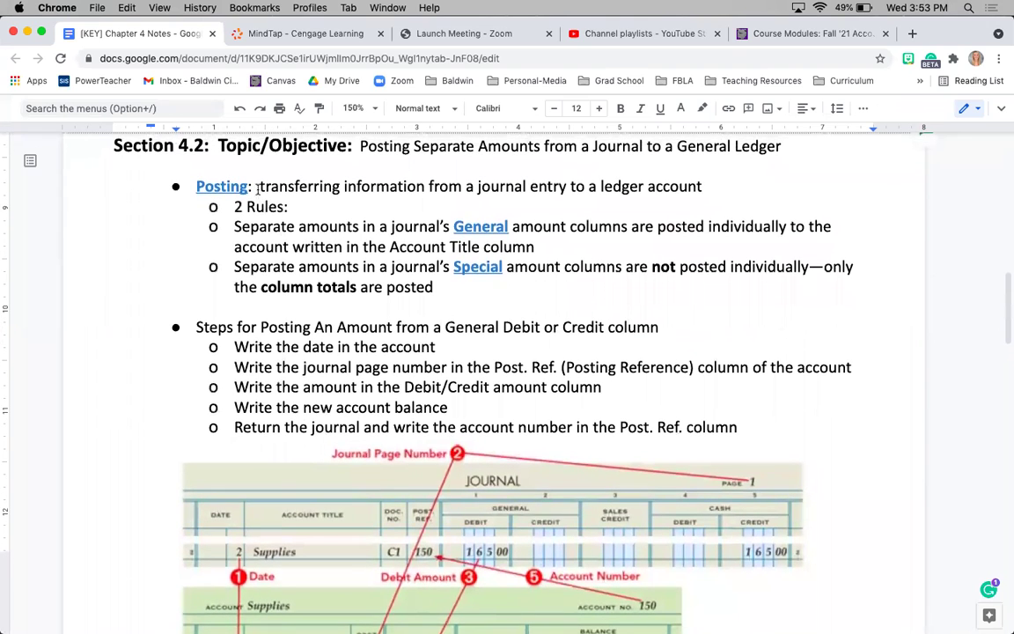
left_click_drag(257, 188, 669, 191)
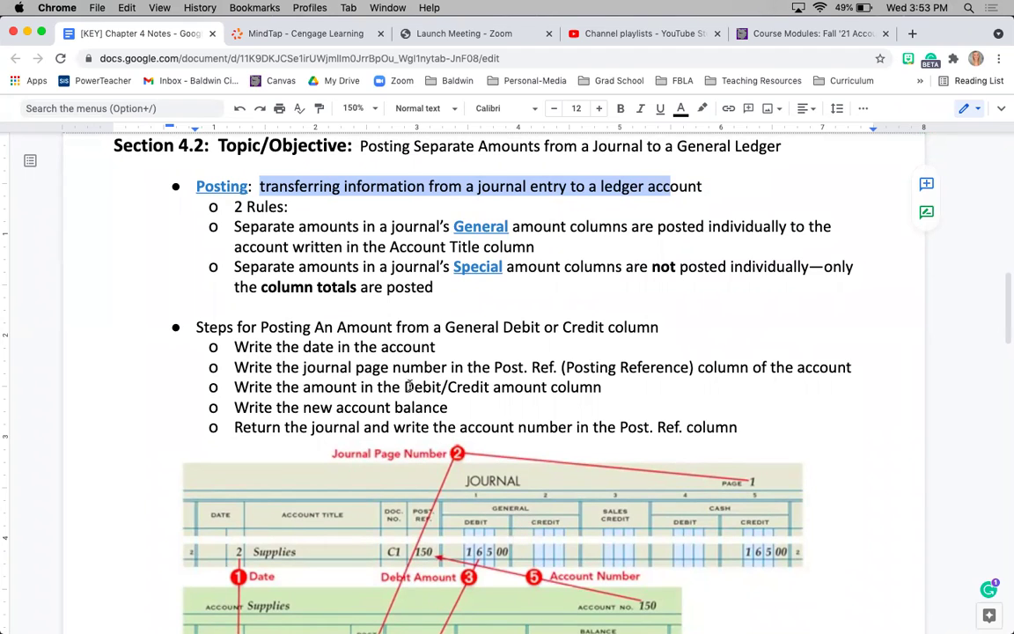
left_click(236, 206)
Highlight the two posting rules for General and Special amount columns
left_click_drag(234, 206, 292, 206)
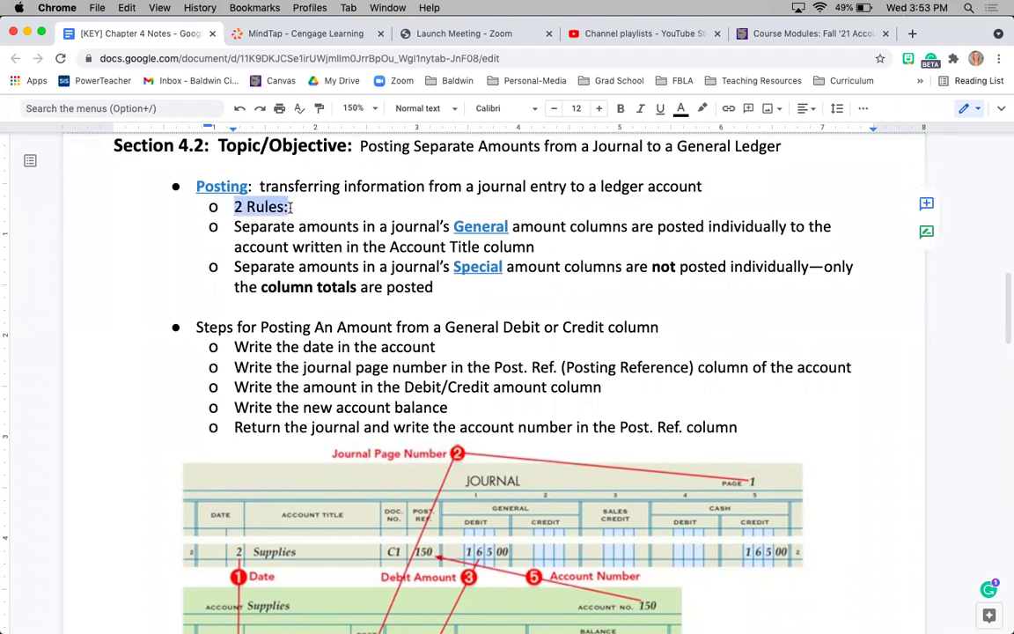
left_click(279, 238)
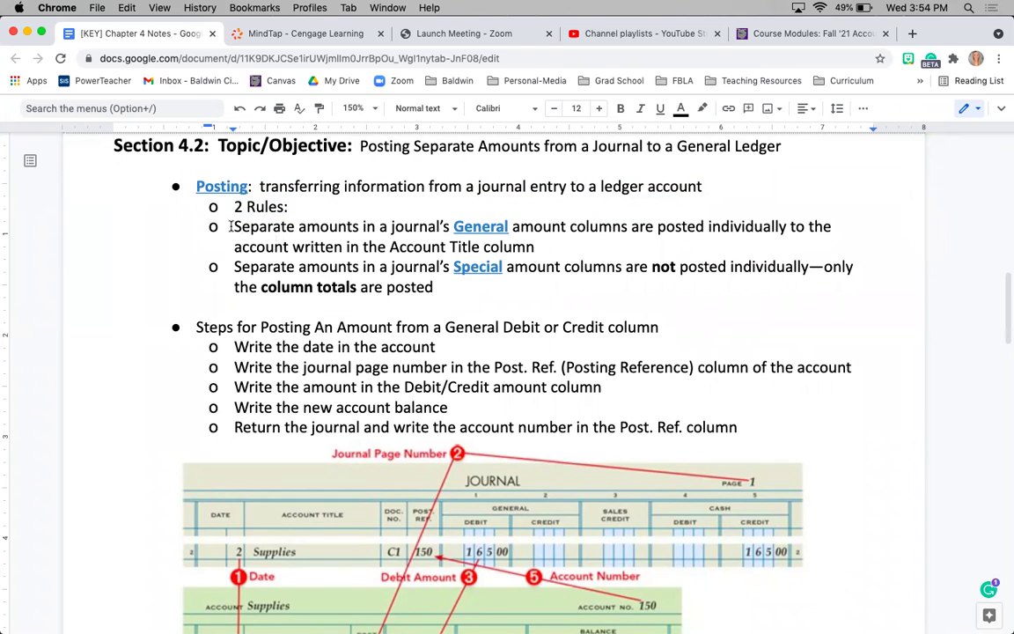
left_click_drag(233, 226, 544, 248)
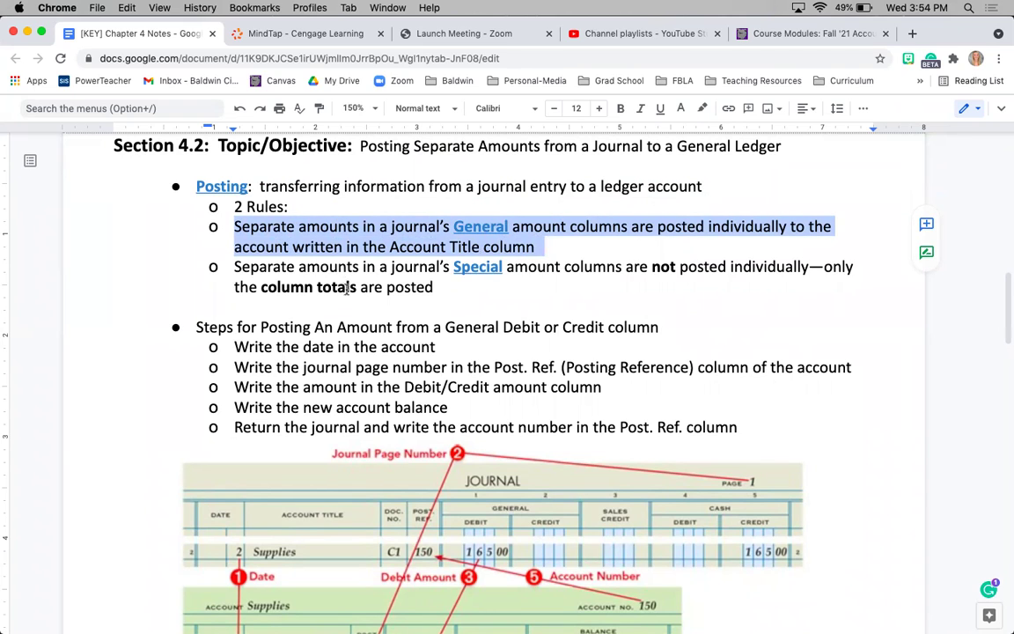
left_click(523, 321)
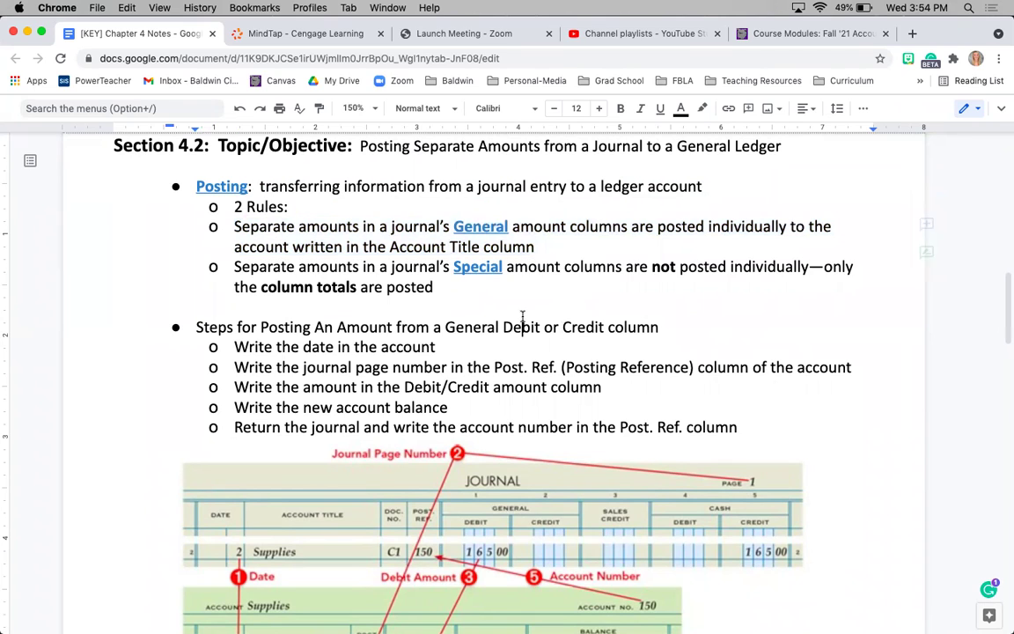
left_click(234, 267)
left_click_drag(234, 267, 453, 284)
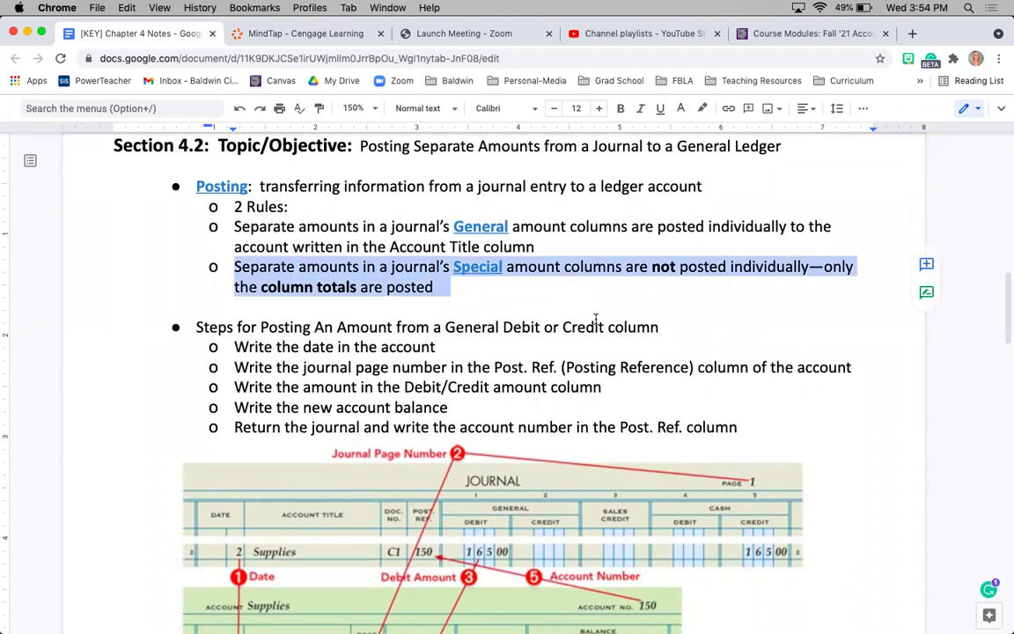
scroll(599, 317, "down", 1)
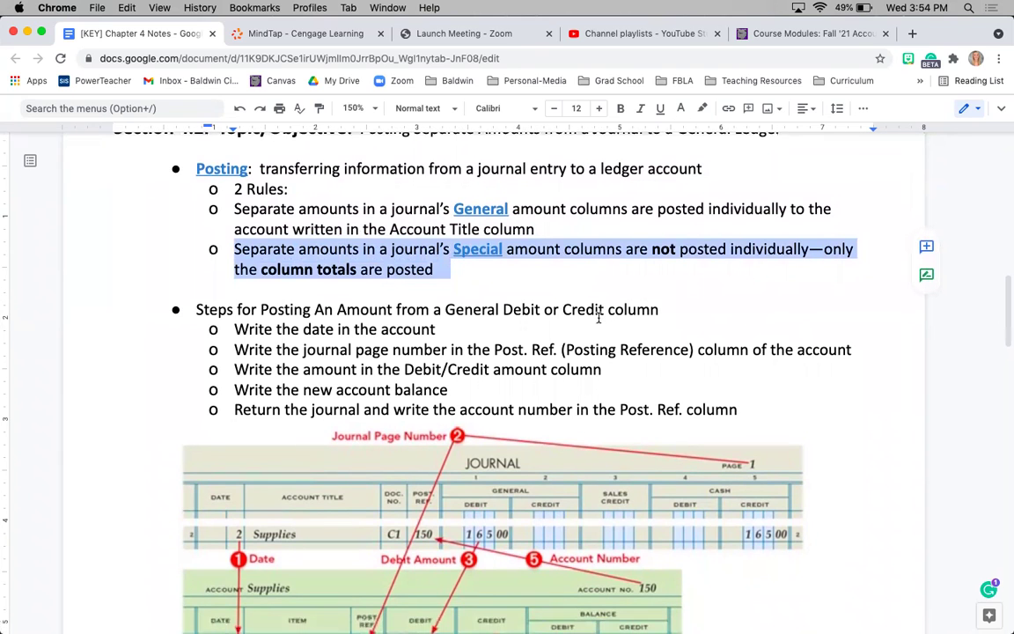
scroll(599, 317, "up", 1)
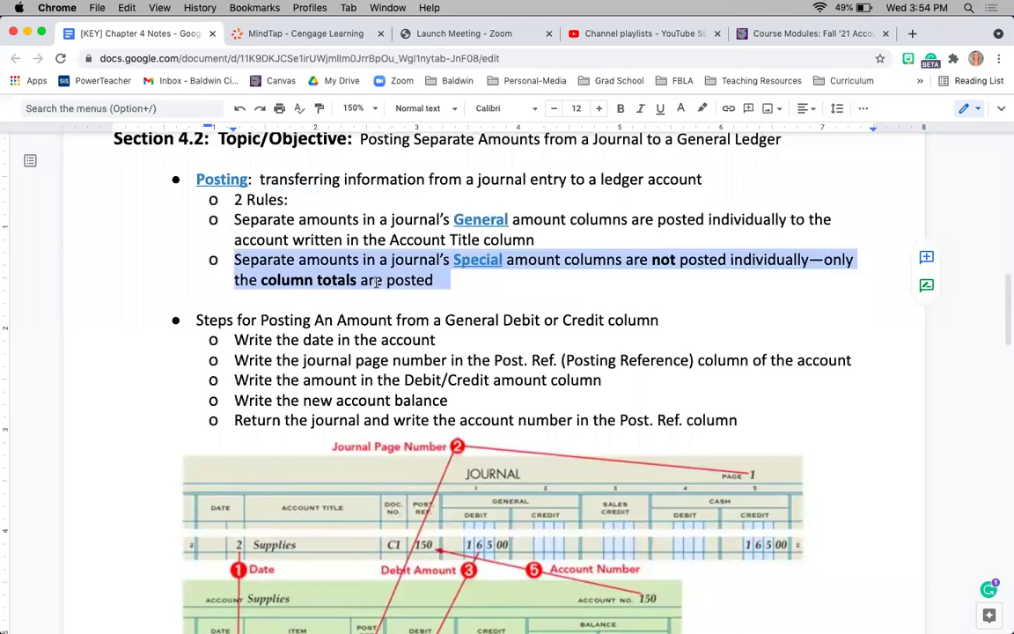
left_click(557, 338)
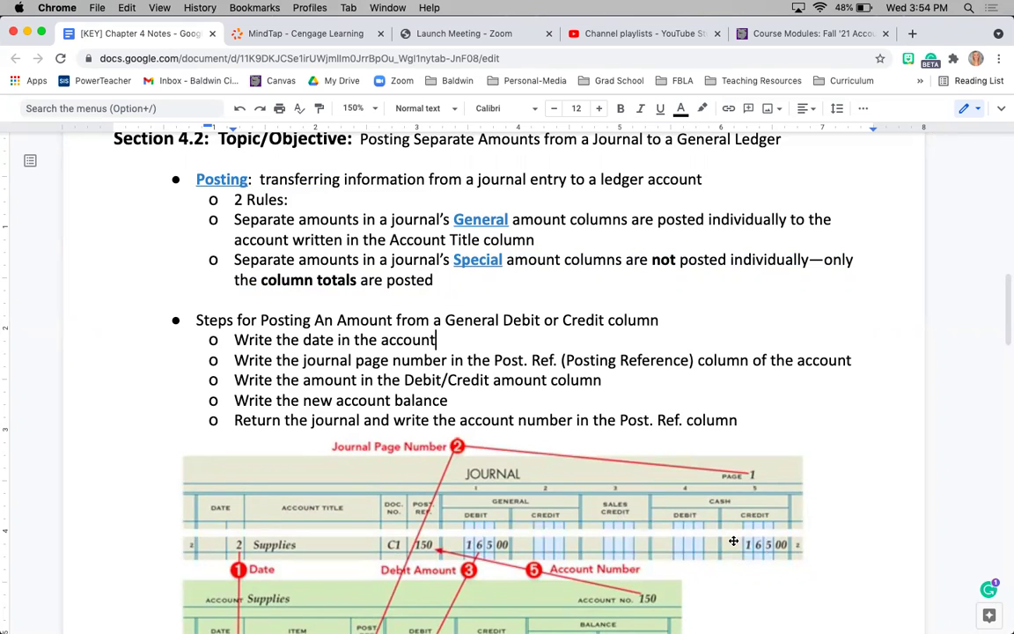
Highlight the journal page number step, then switch to the MindTap Working Papers 4-2 tab
scroll(733, 540, "down", 3)
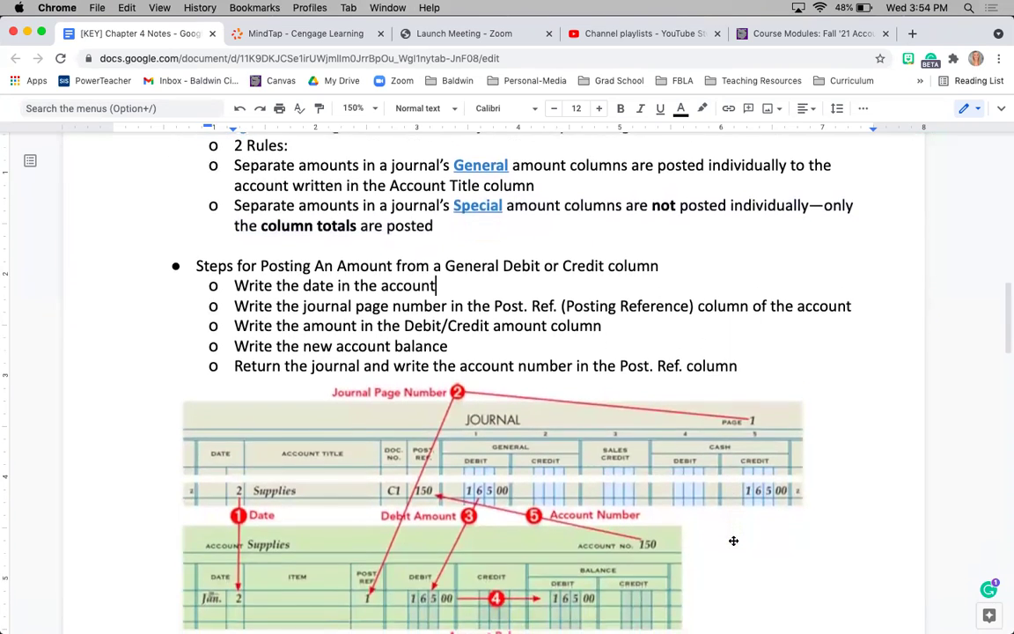
scroll(731, 541, "down", 4)
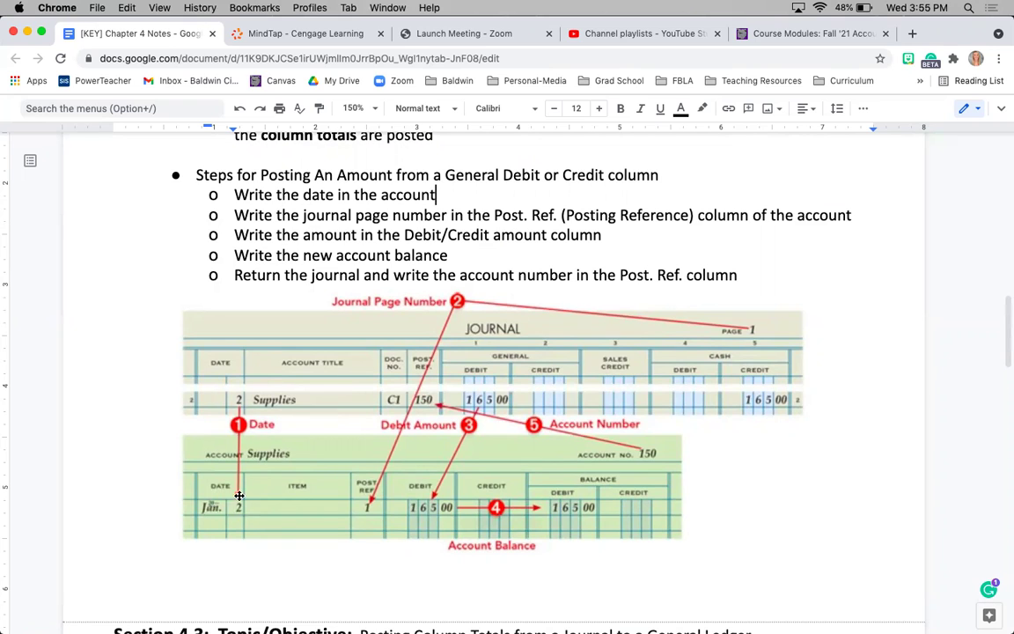
left_click_drag(236, 222, 564, 217)
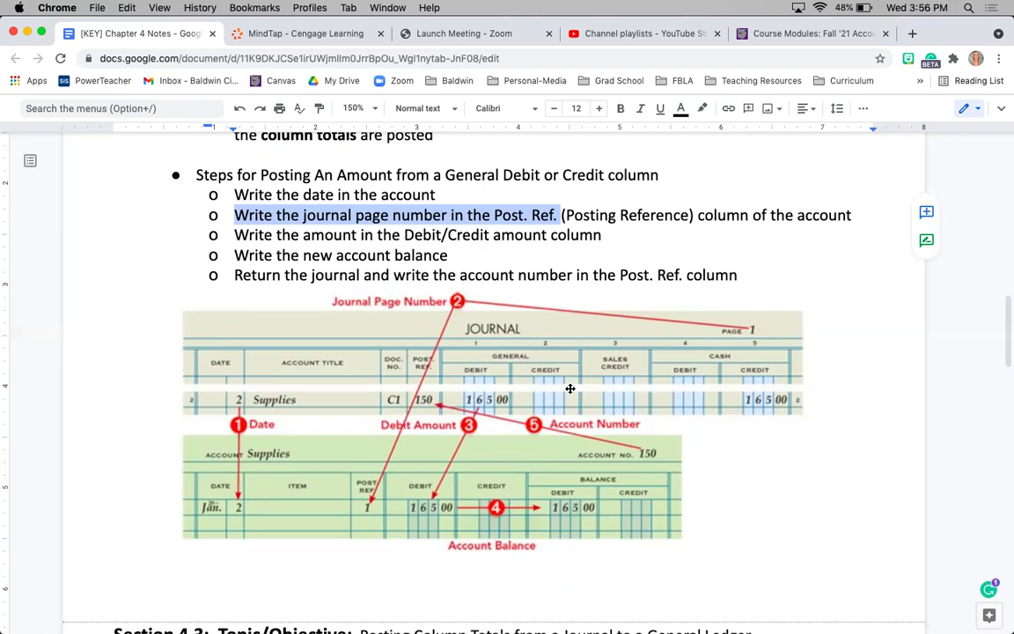
scroll(571, 388, "up", 1)
left_click(296, 35)
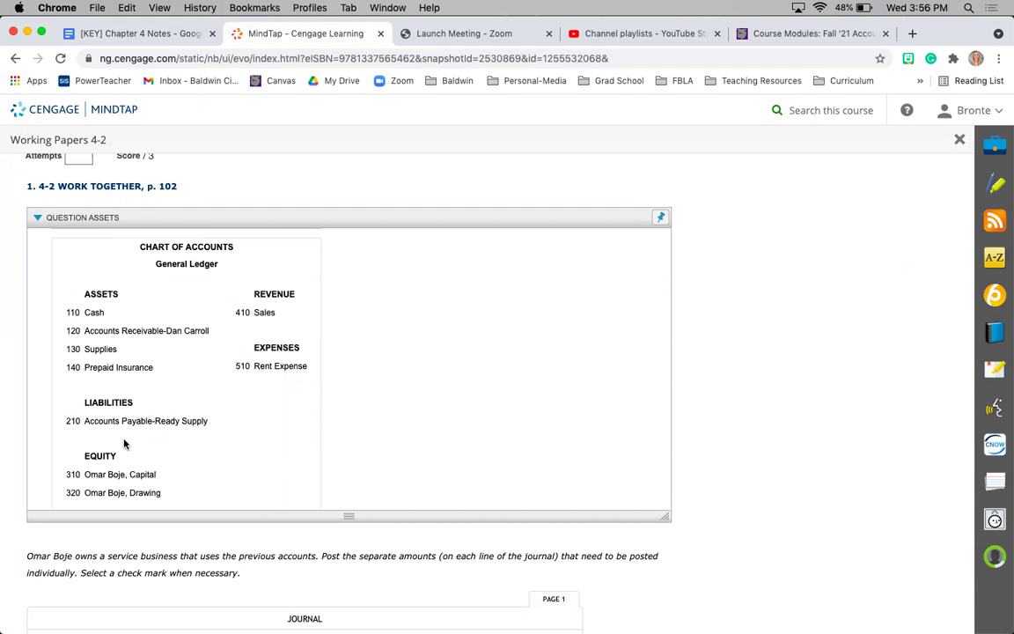
scroll(416, 586, "down", 6)
scroll(416, 587, "down", 2)
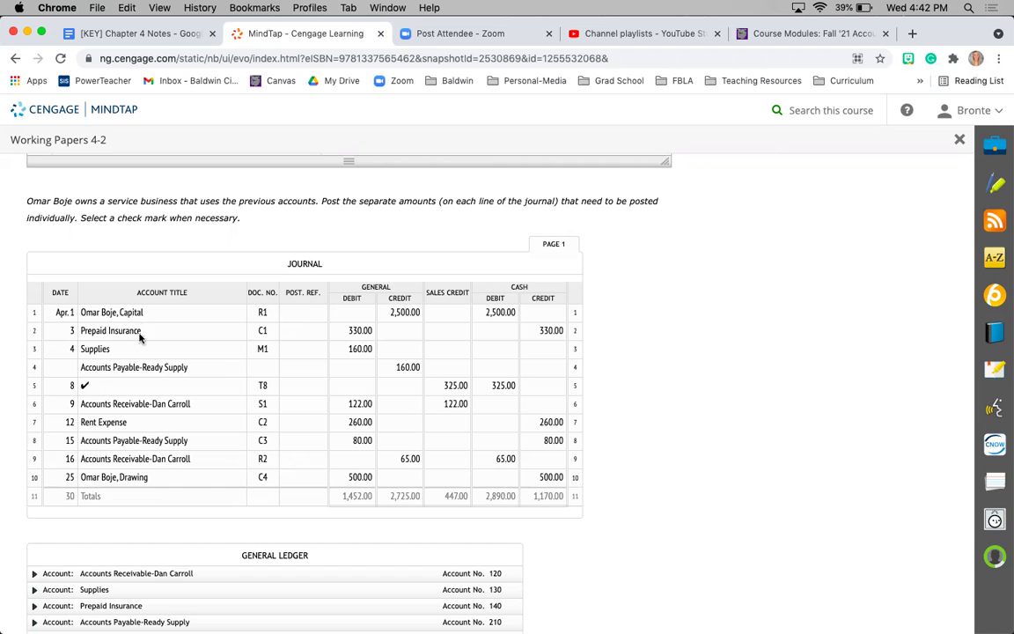
Post Apr. 1, Post. Ref. 1, a 2,500.00 credit and 2,500.00 credit balance to Capital
scroll(168, 423, "down", 3)
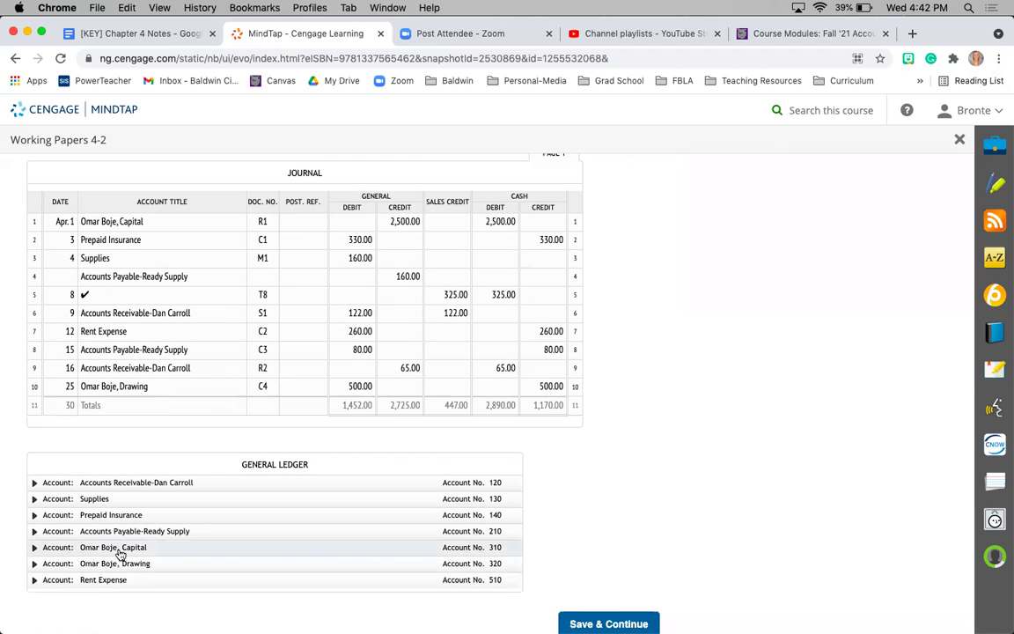
left_click(115, 547)
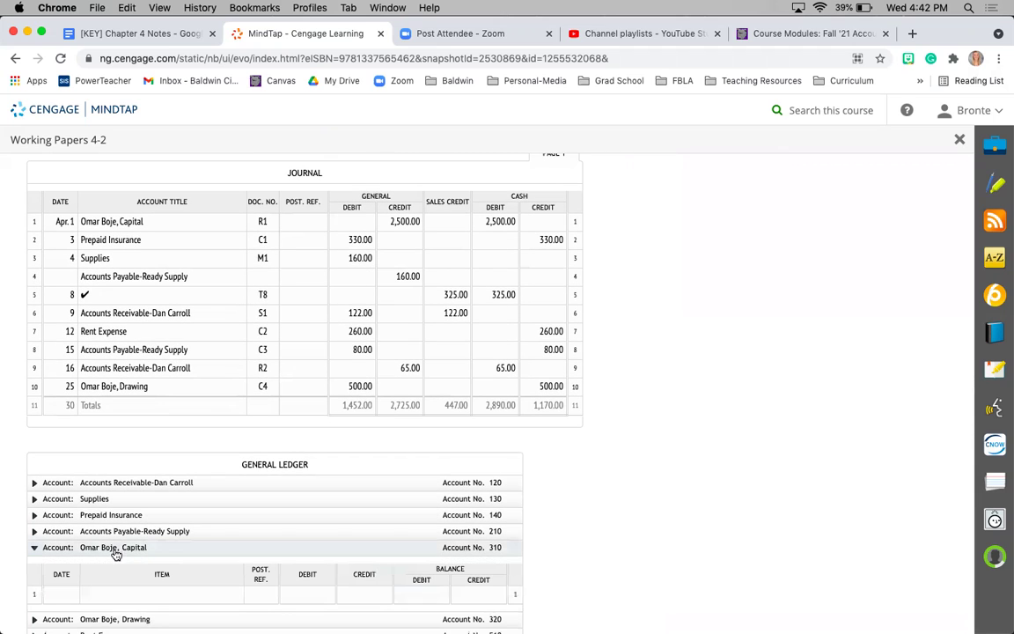
left_click(59, 595)
type("Apr")
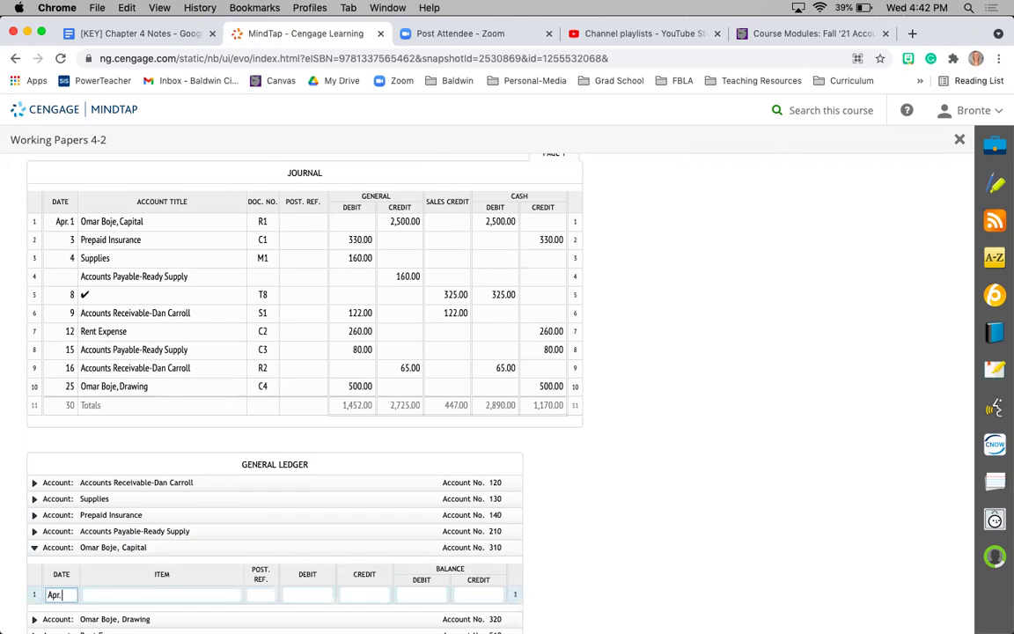
type(". 1")
left_click(261, 595)
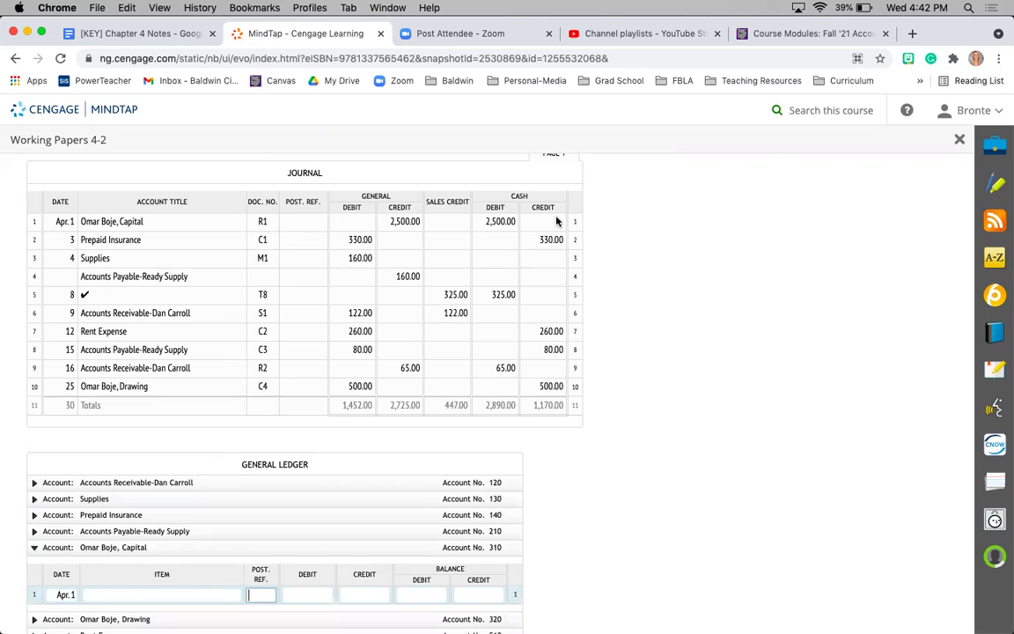
scroll(564, 176, "up", 1)
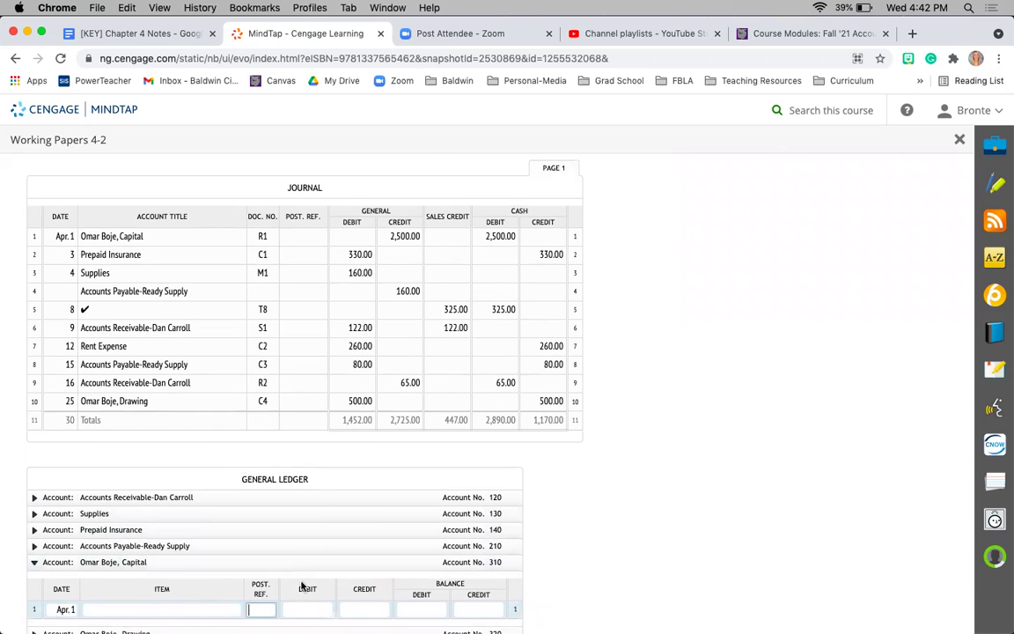
type("1")
left_click(360, 606)
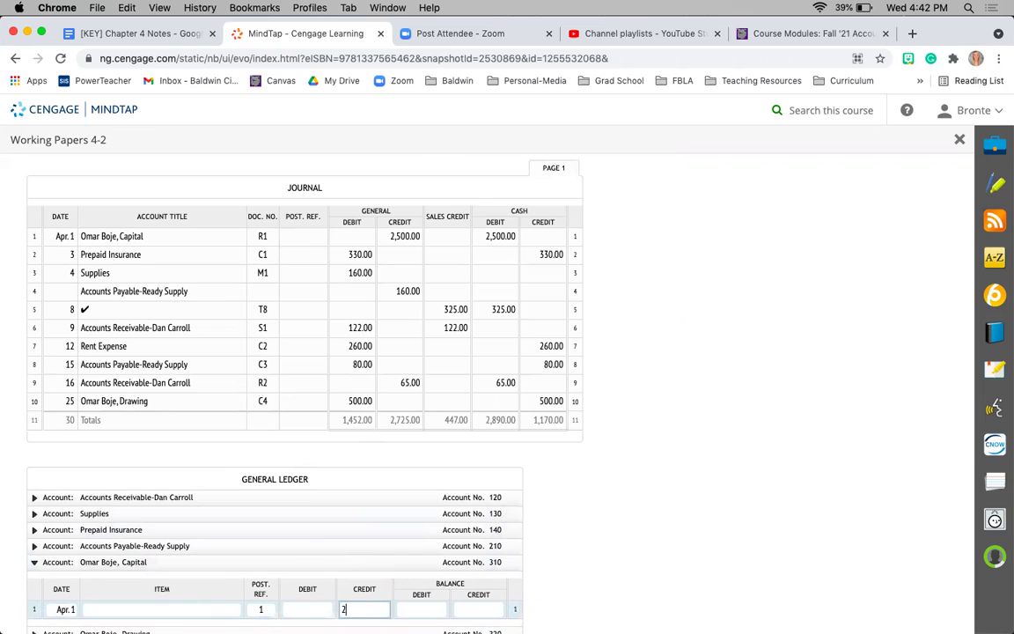
left_click(611, 595)
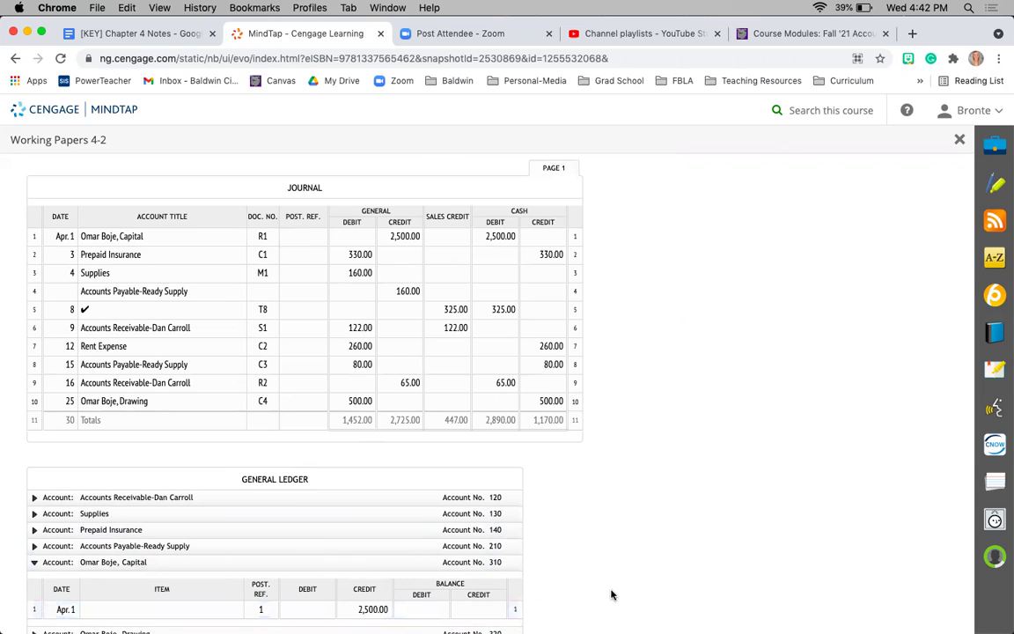
left_click(469, 609)
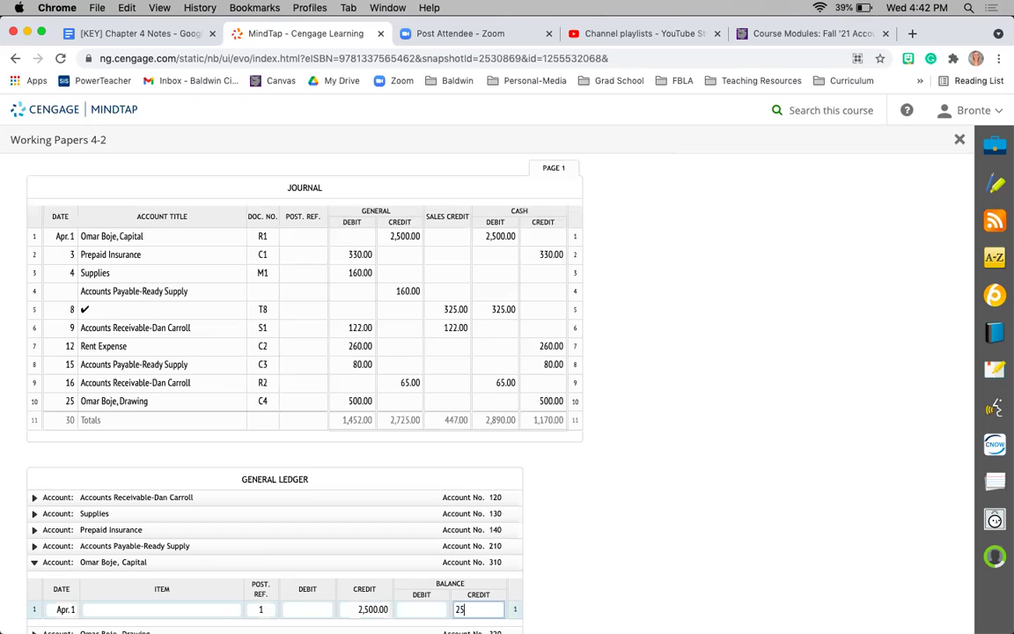
left_click(559, 563)
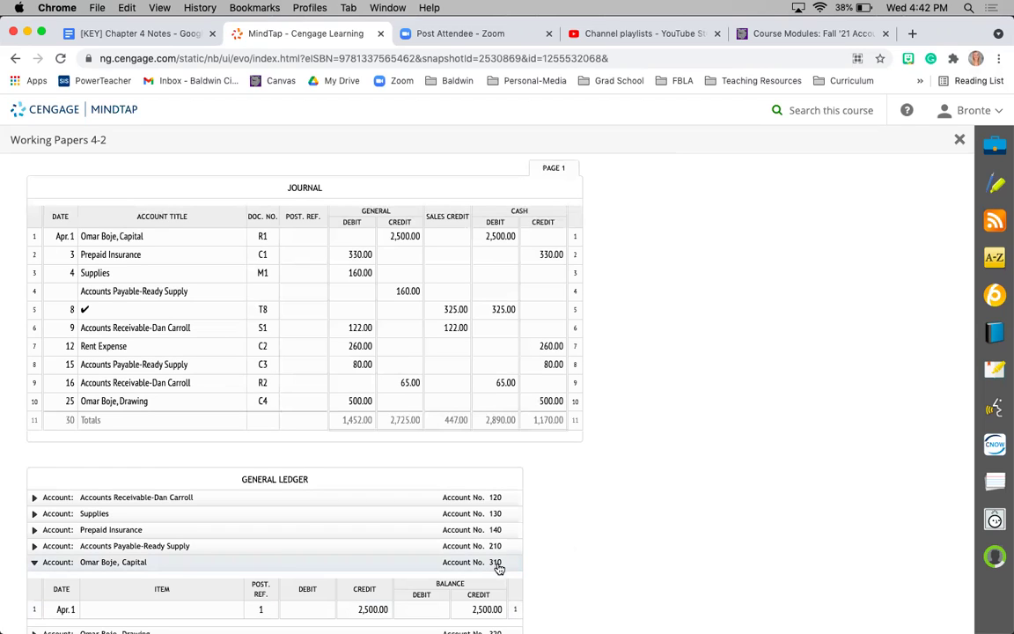
Enter 310 as the April 1 journal line's Post. Ref
left_click(307, 237)
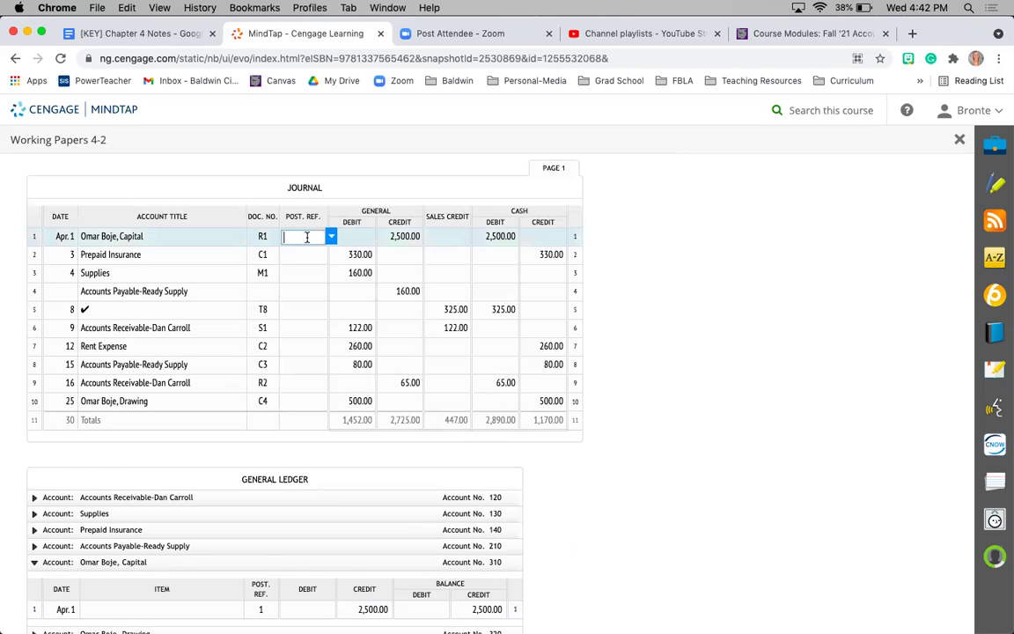
type("310")
left_click(578, 226)
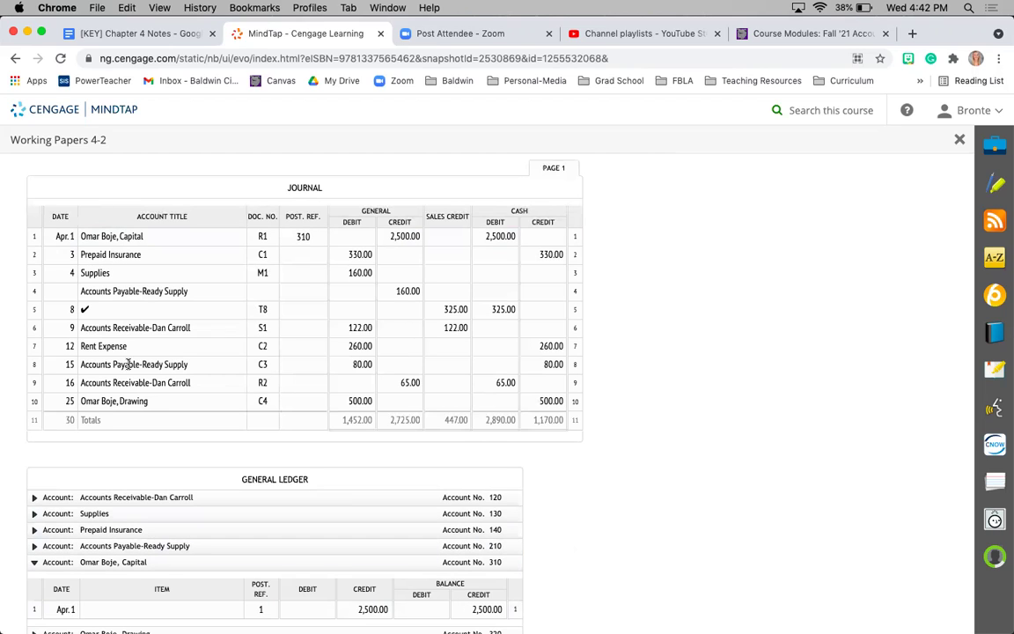
Post Apr. 3, Post. Ref. 1, a 330.00 debit and 330.00 debit balance to Prepaid Insurance
left_click(55, 531)
left_click(60, 578)
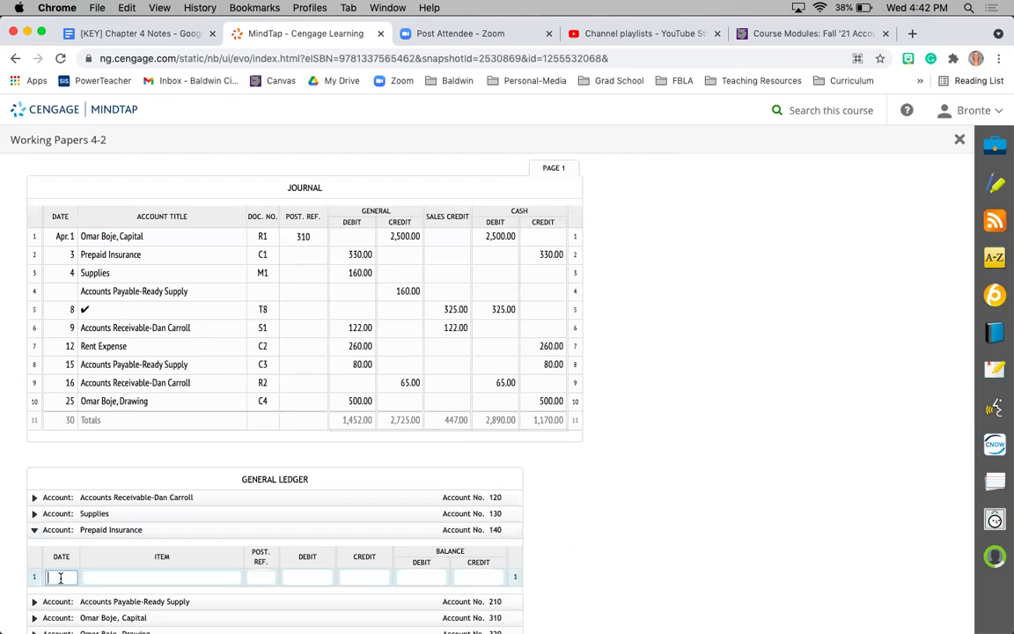
type("Apr. 3")
left_click(266, 578)
type("1")
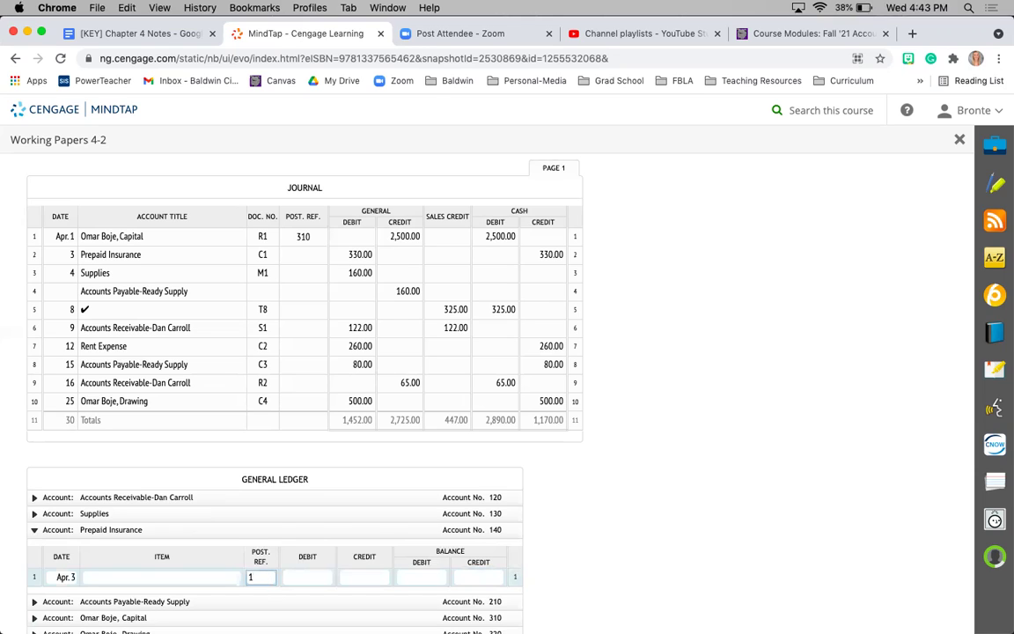
left_click(313, 576)
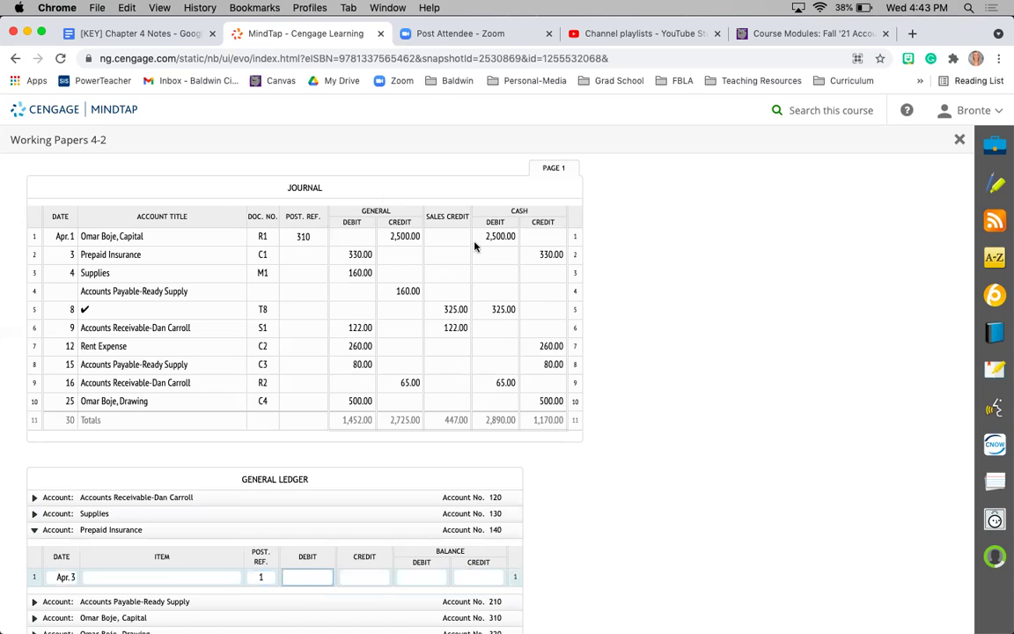
double_click(356, 254)
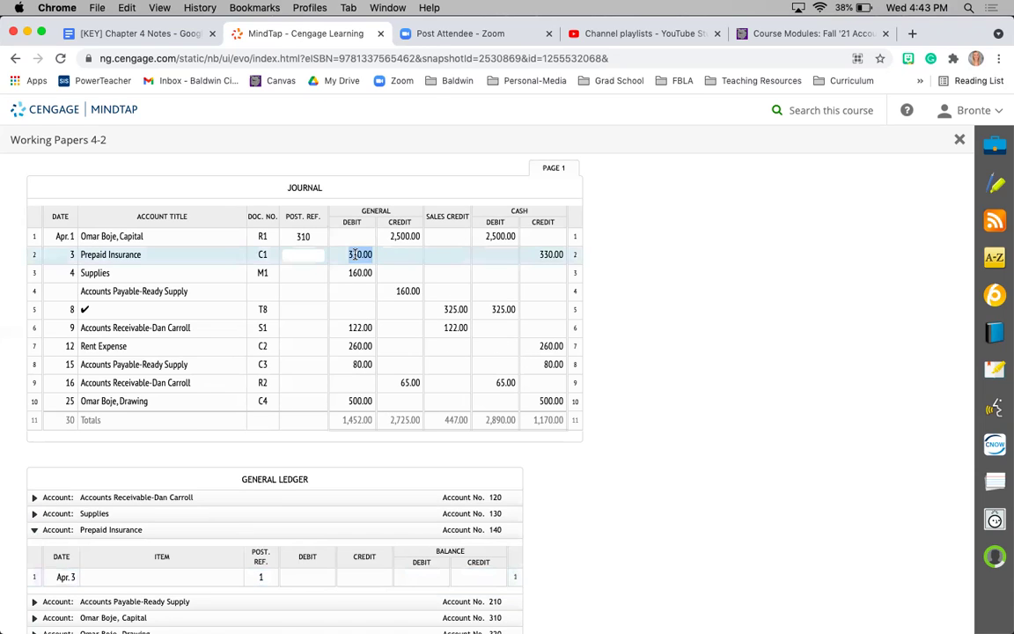
left_click(310, 576)
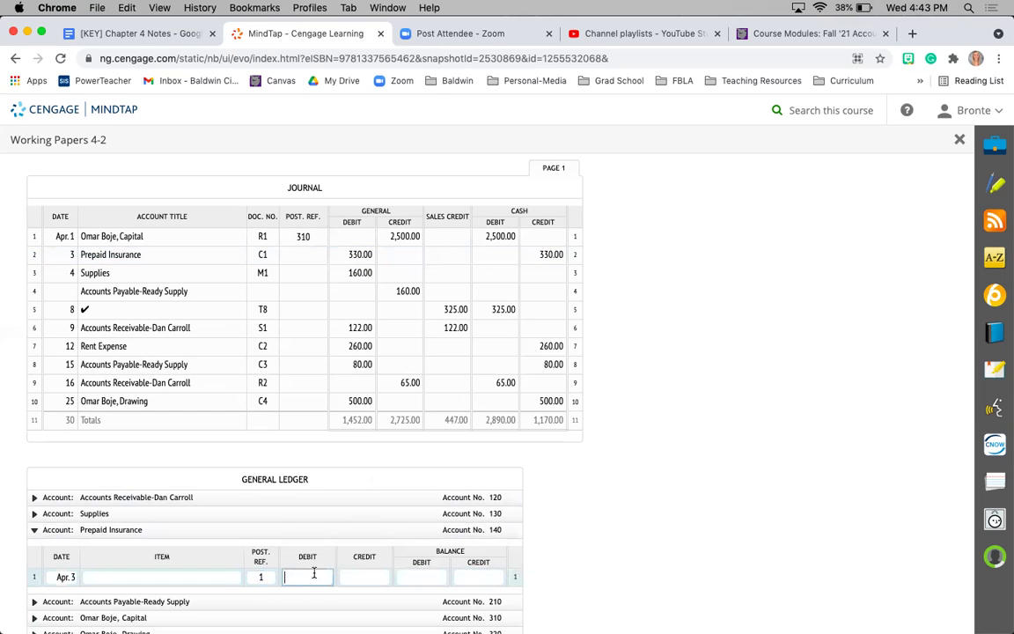
type("330")
left_click(427, 574)
type("33")
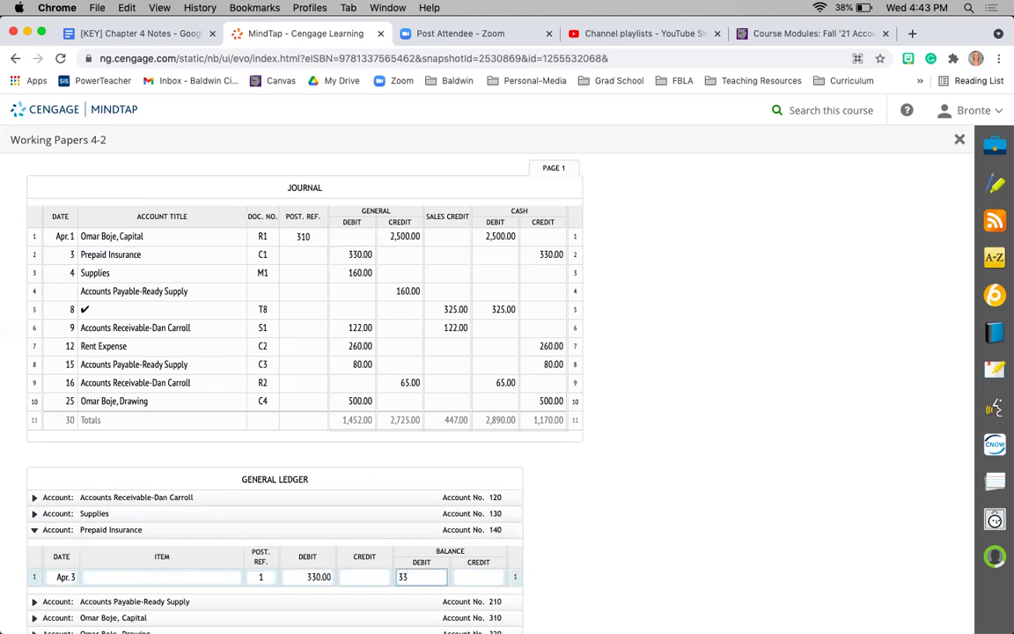
left_click(605, 528)
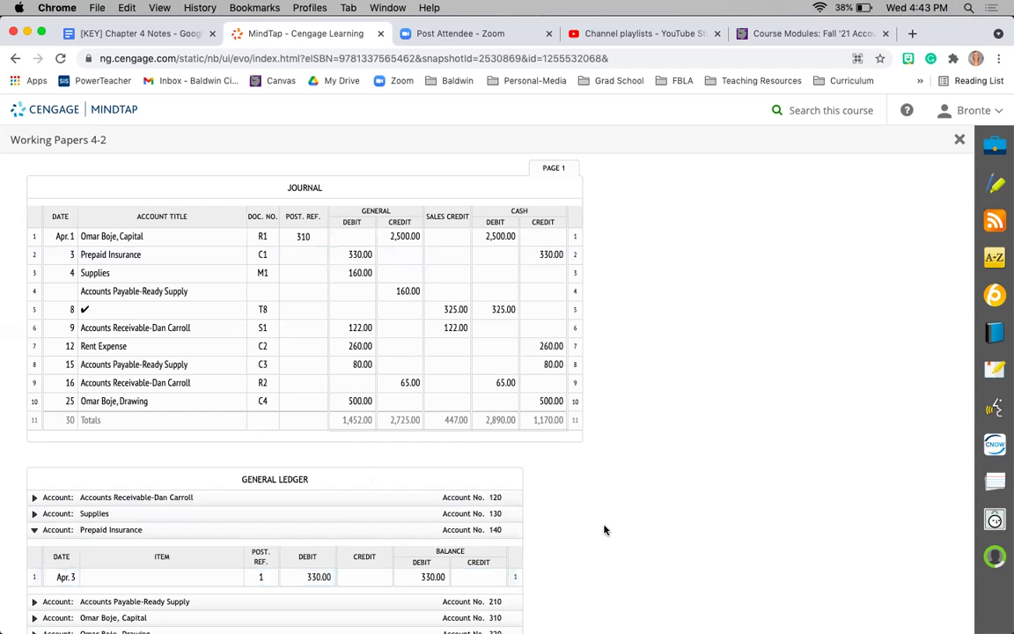
left_click(496, 532)
left_click(495, 532)
Enter 140 as journal line 2's Post. Ref. and check the 160.00 Supplies line
left_click(304, 255)
type("140")
left_click(308, 270)
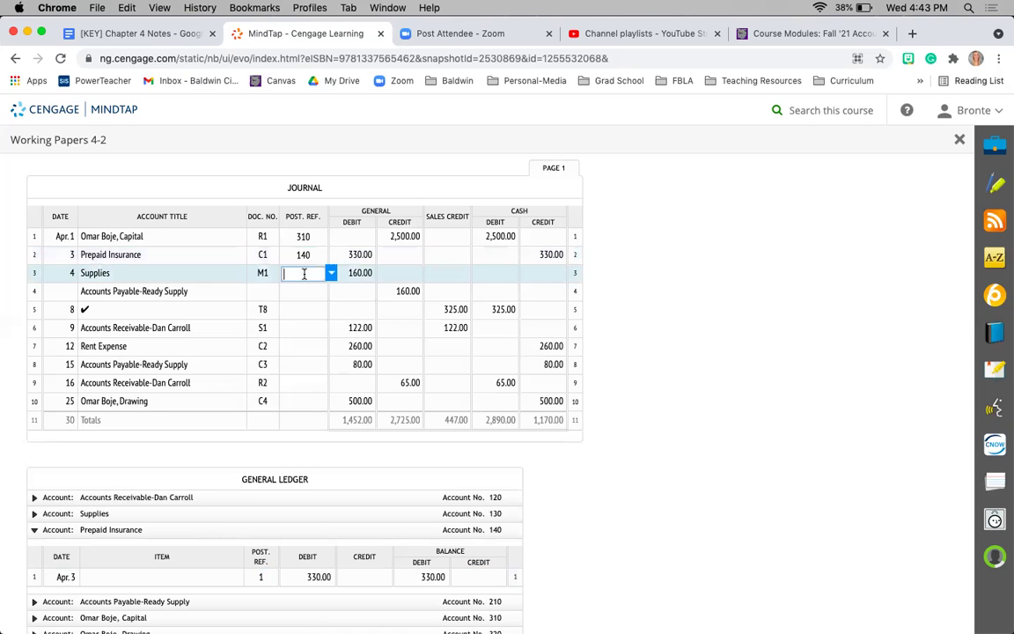
double_click(357, 273)
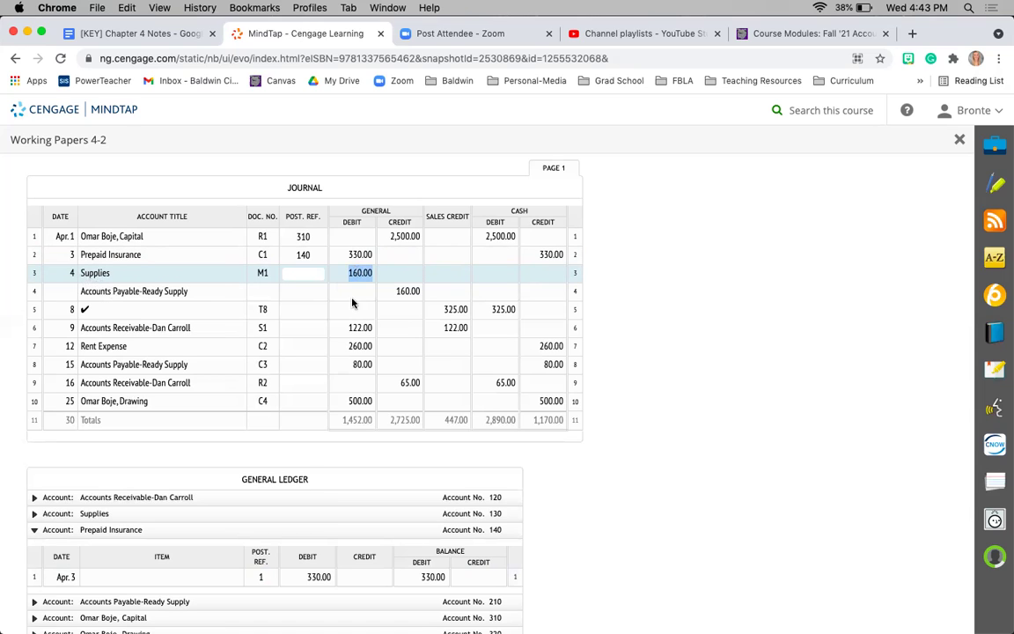
key("Tab")
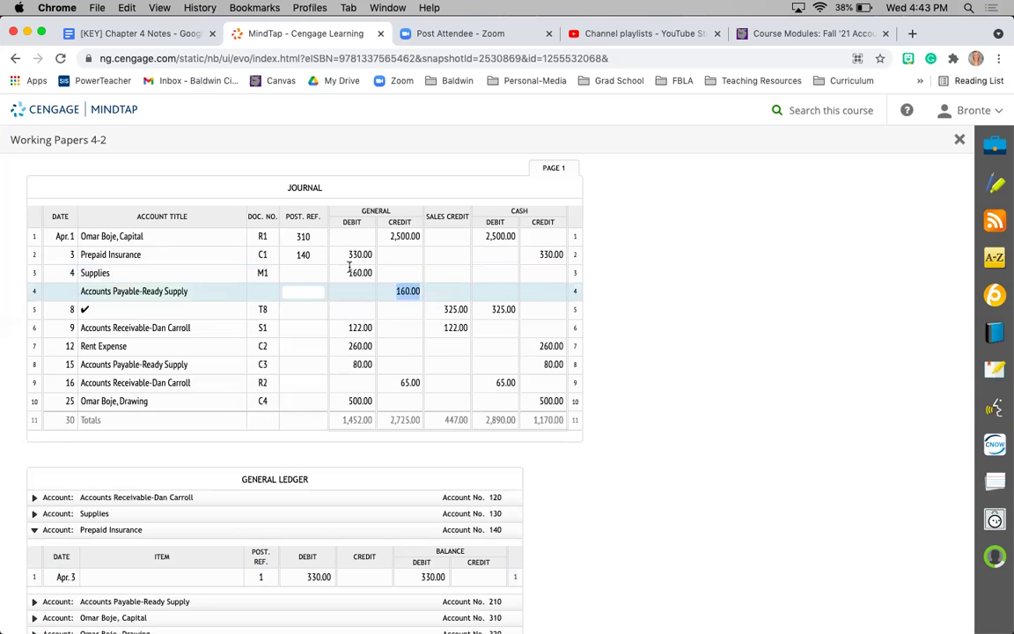
left_click(349, 269)
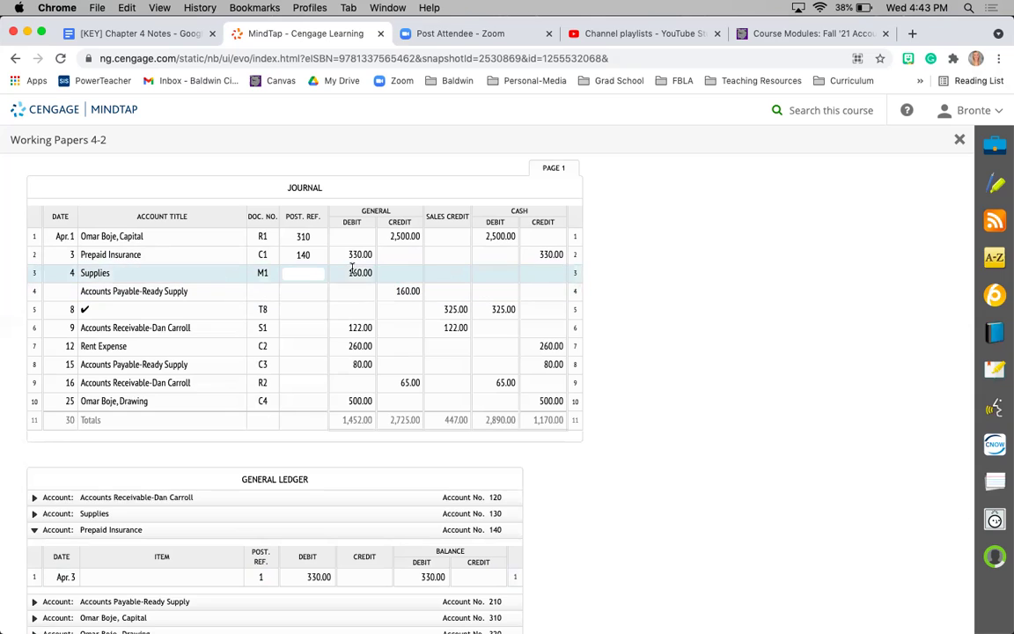
Post Apr. 4, a 160.00 debit and 160.00 debit balance to the Supplies ledger
left_click(50, 517)
left_click(61, 561)
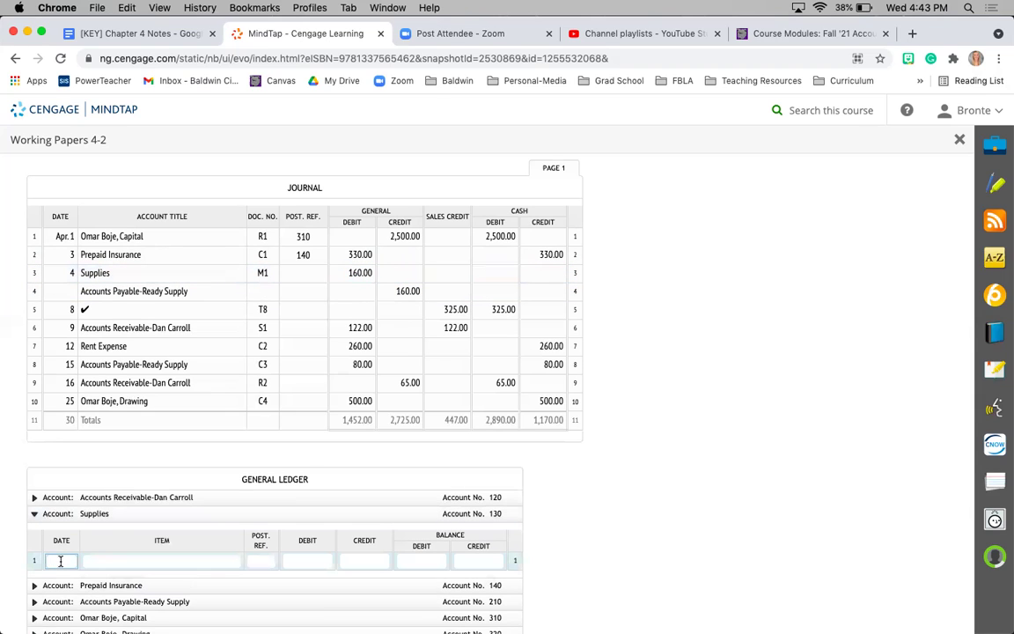
type("Apr. 4")
left_click(261, 559)
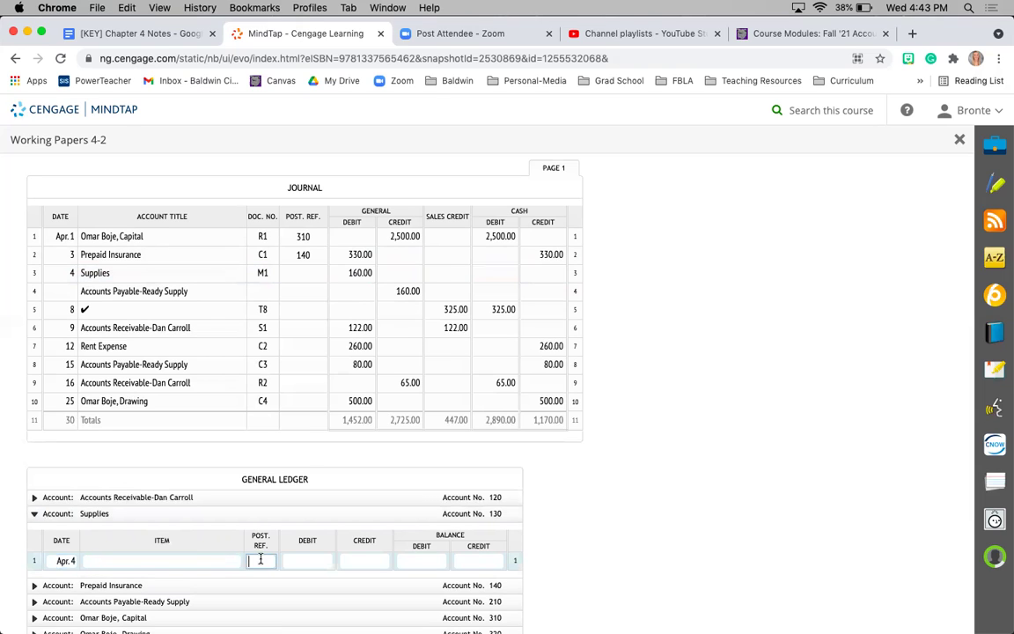
left_click(313, 558)
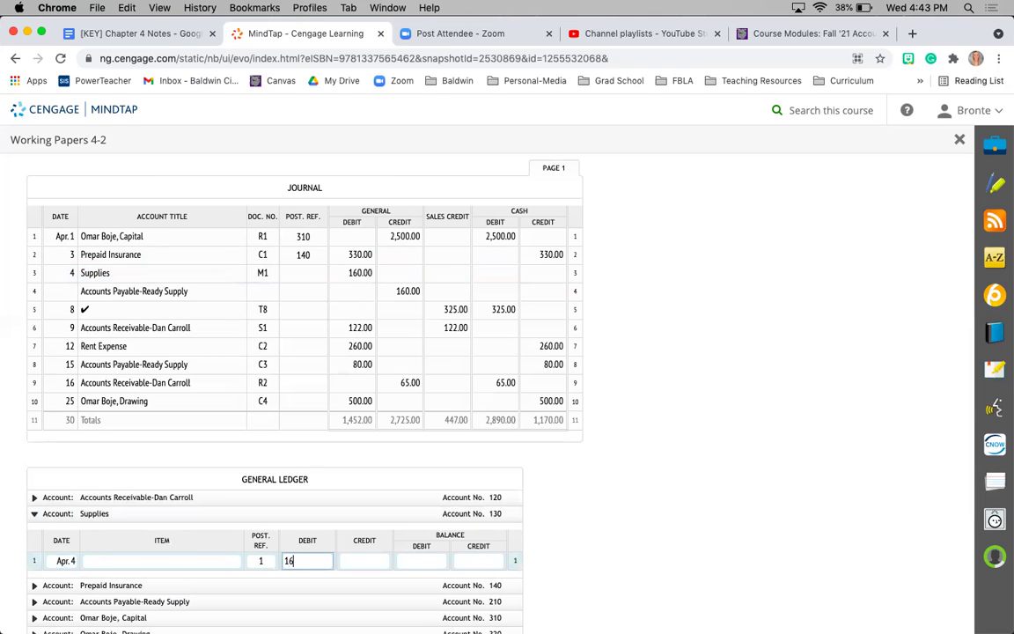
type("160")
left_click(429, 557)
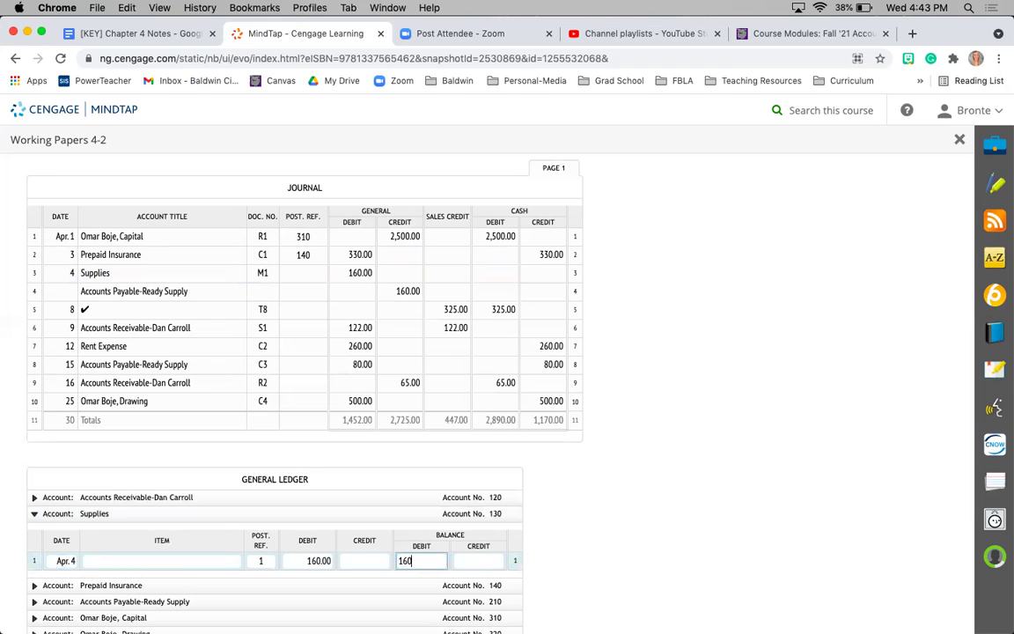
type("160")
left_click(593, 495)
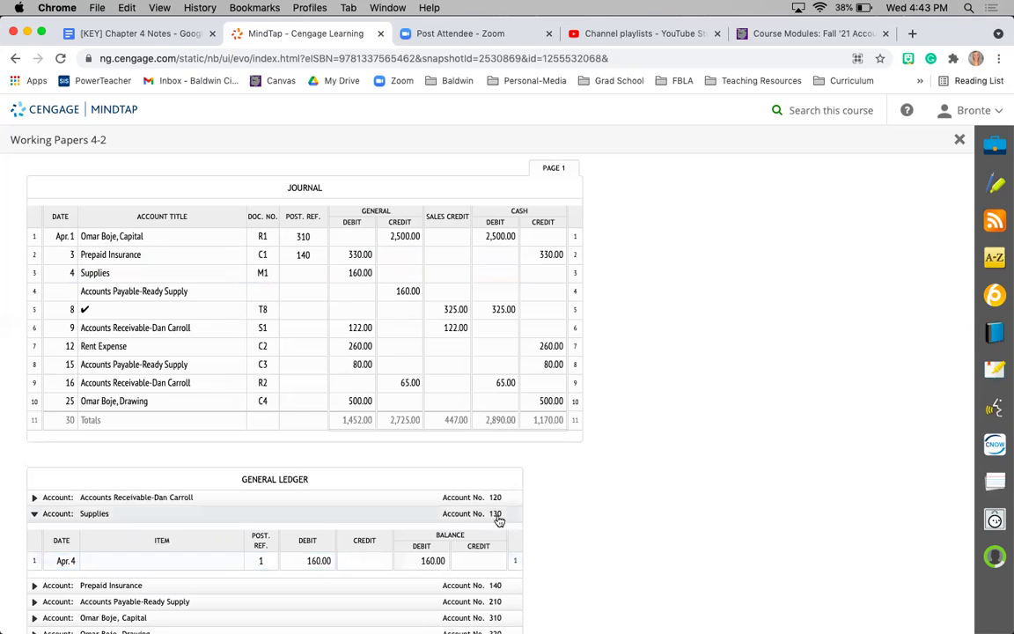
Enter 130 as journal line 3's Post. Ref
left_click(301, 272)
type("130")
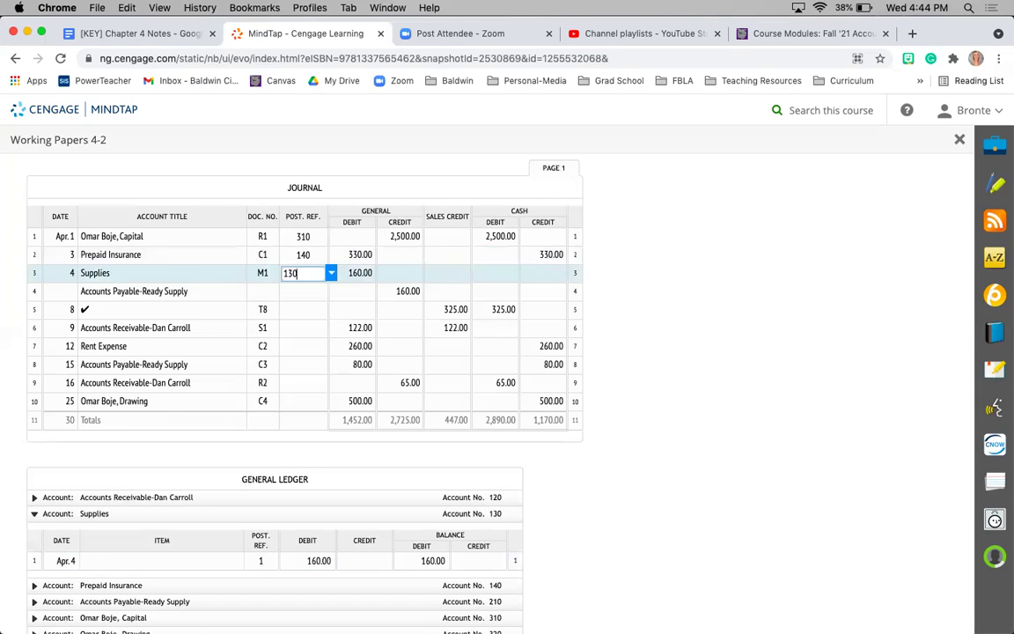
key("Return")
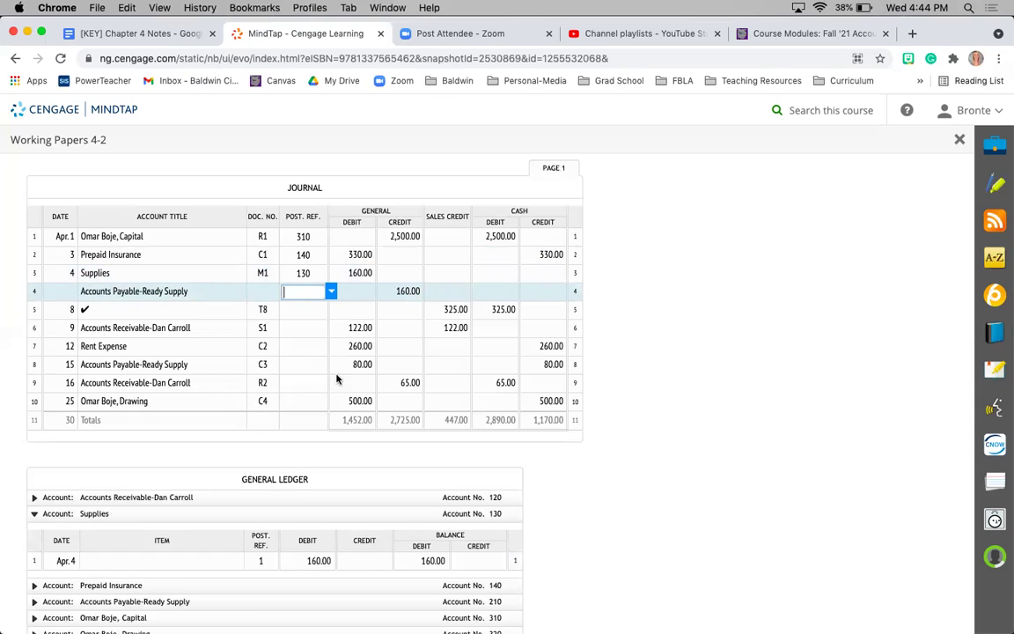
Post Apr. 4, a 160.00 credit and 160.00 credit balance to Accounts Payable-Ready Supply
left_click(163, 602)
scroll(150, 597, "down", 1)
left_click(70, 568)
type("Apr. 4")
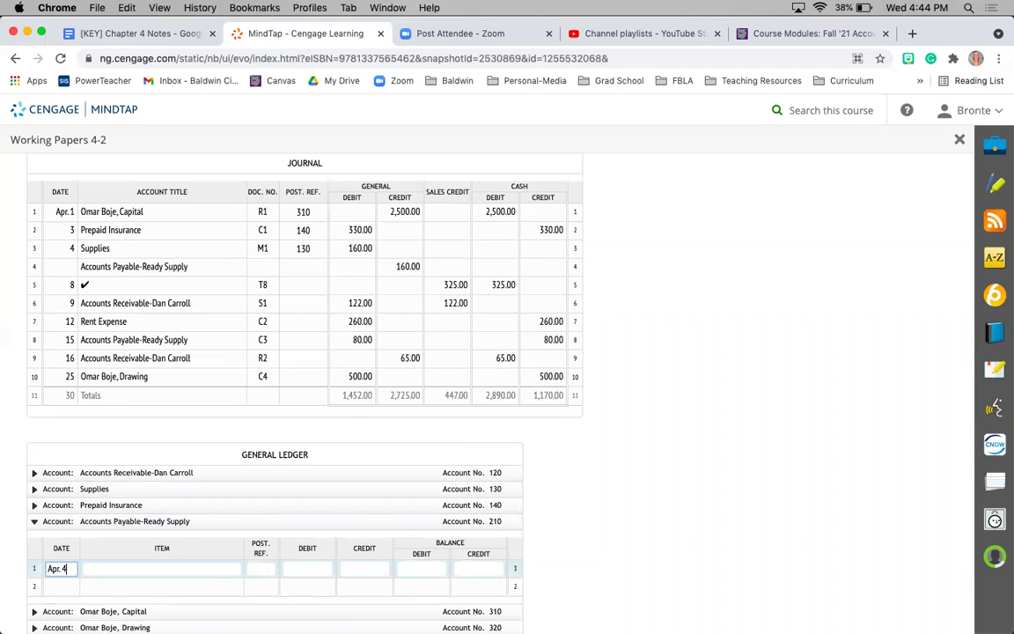
left_click(258, 569)
left_click(363, 568)
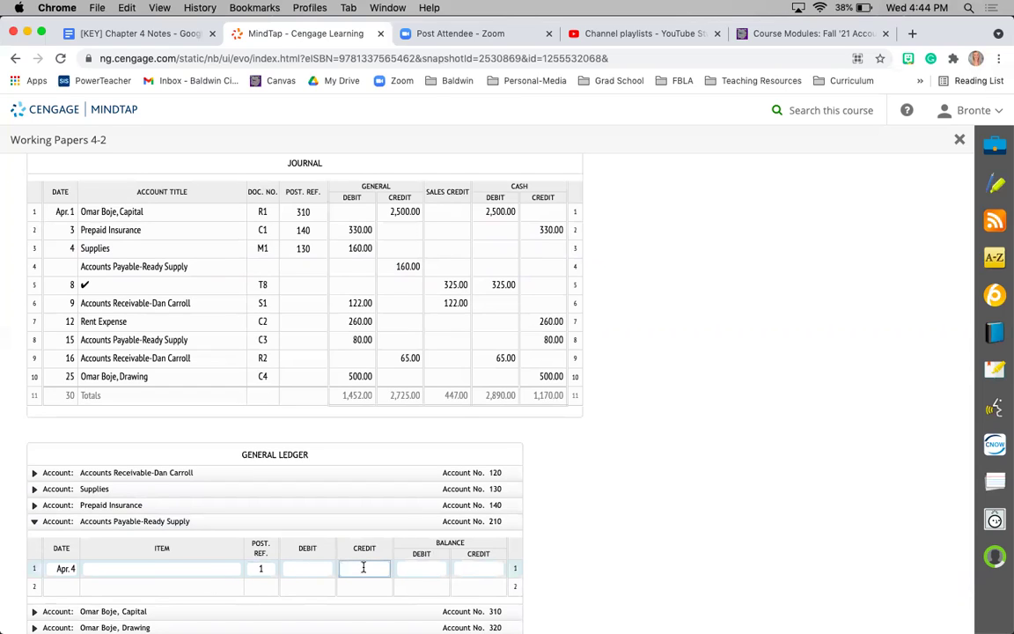
left_click(404, 266)
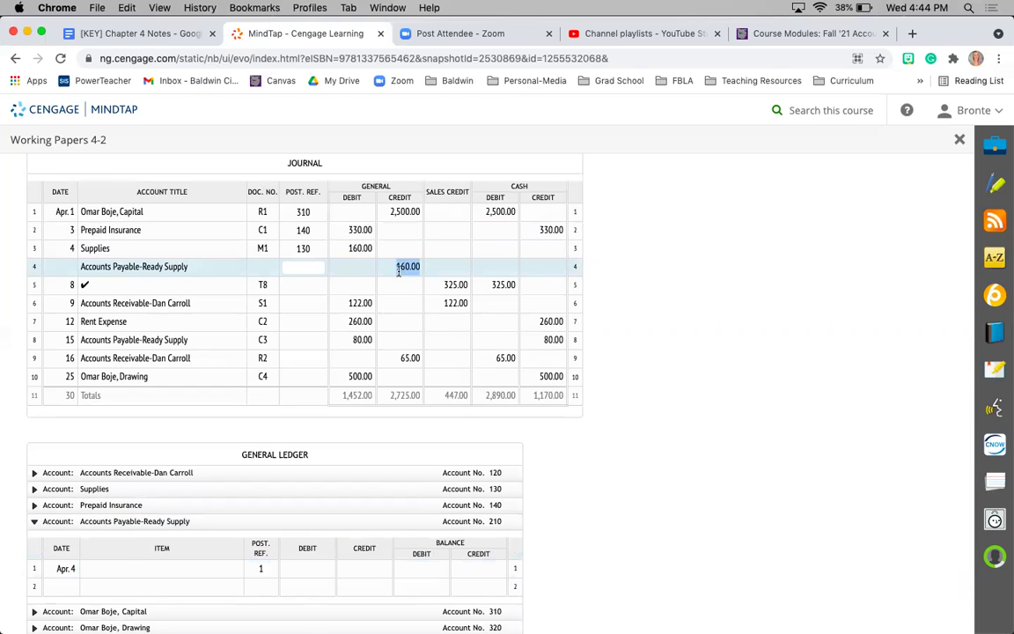
left_click(360, 568)
type("160")
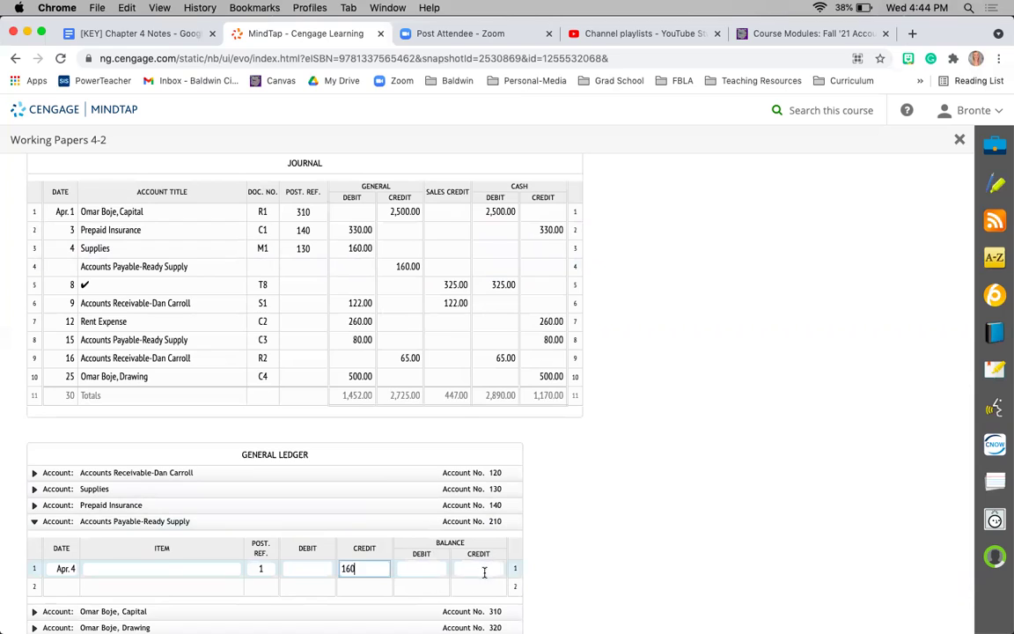
left_click(482, 569)
type("160")
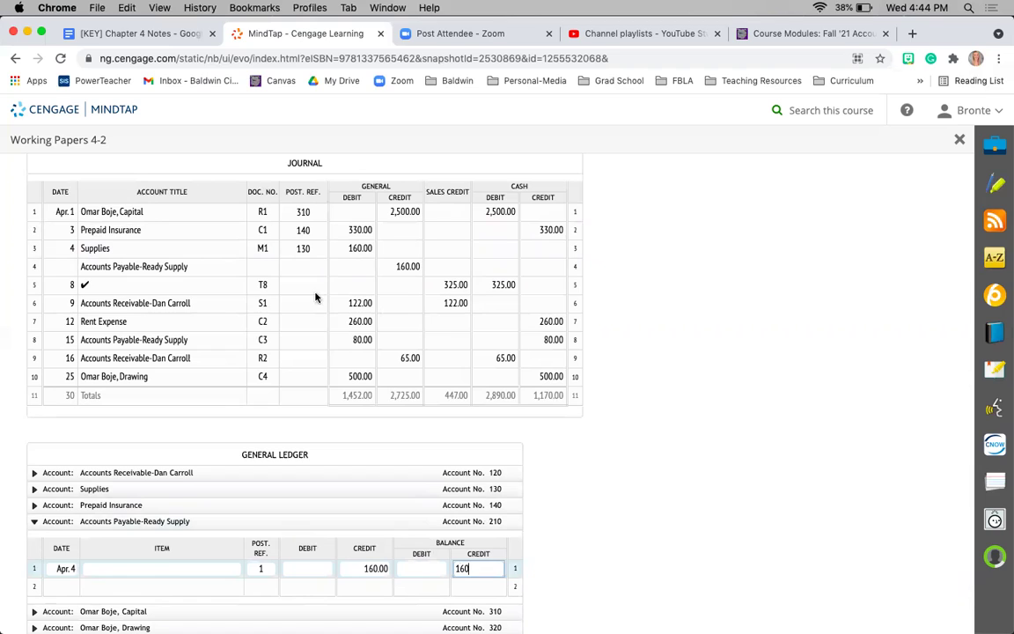
left_click(303, 266)
Enter 210 for journal line 4 and give the Apr. 8 cash sales line a check mark
type("210")
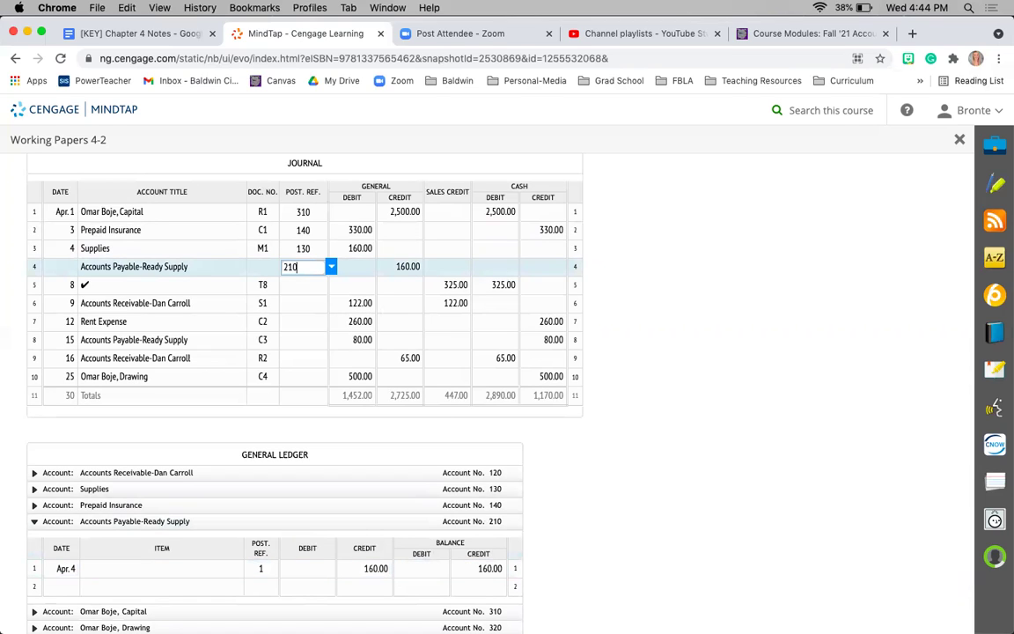
key("Return")
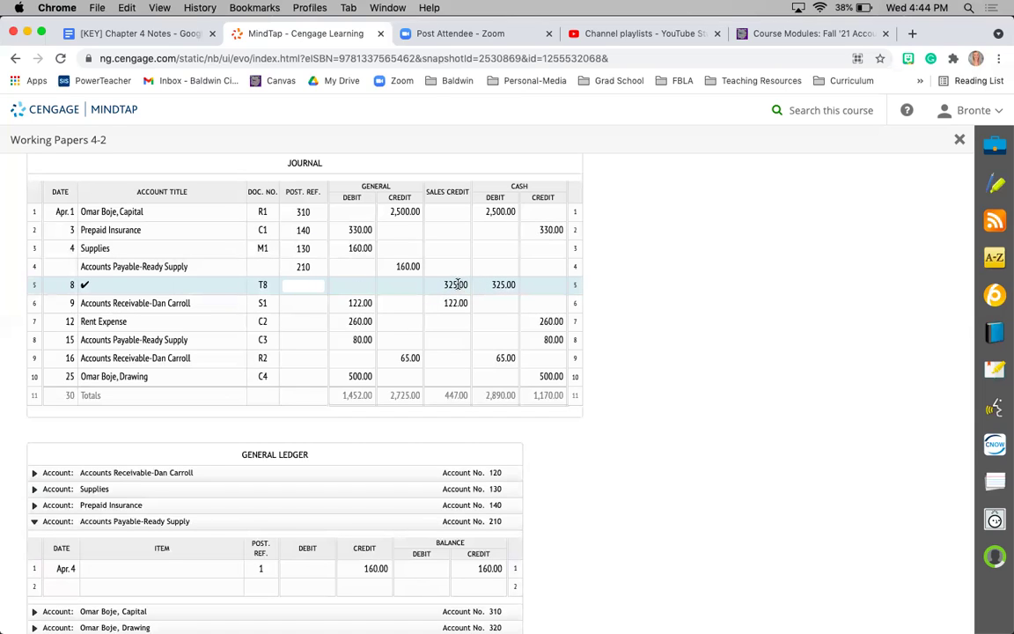
left_click(328, 286)
left_click(327, 286)
left_click(313, 306)
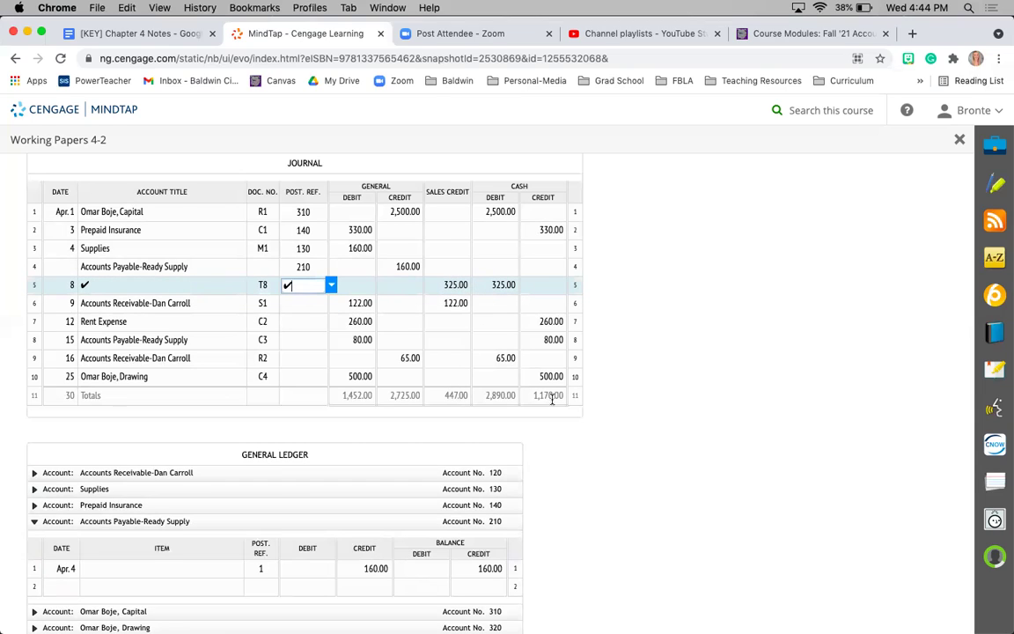
left_click(314, 302)
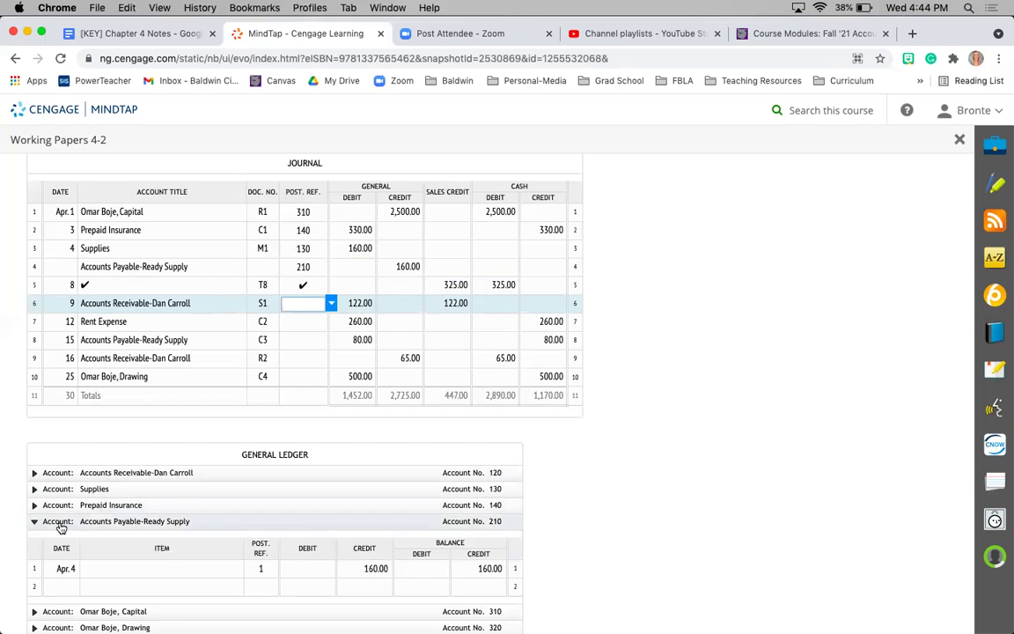
Post Apr. 9, a 122.00 debit and 122.00 balance to account 120; enter 120 on journal line 6
left_click(35, 473)
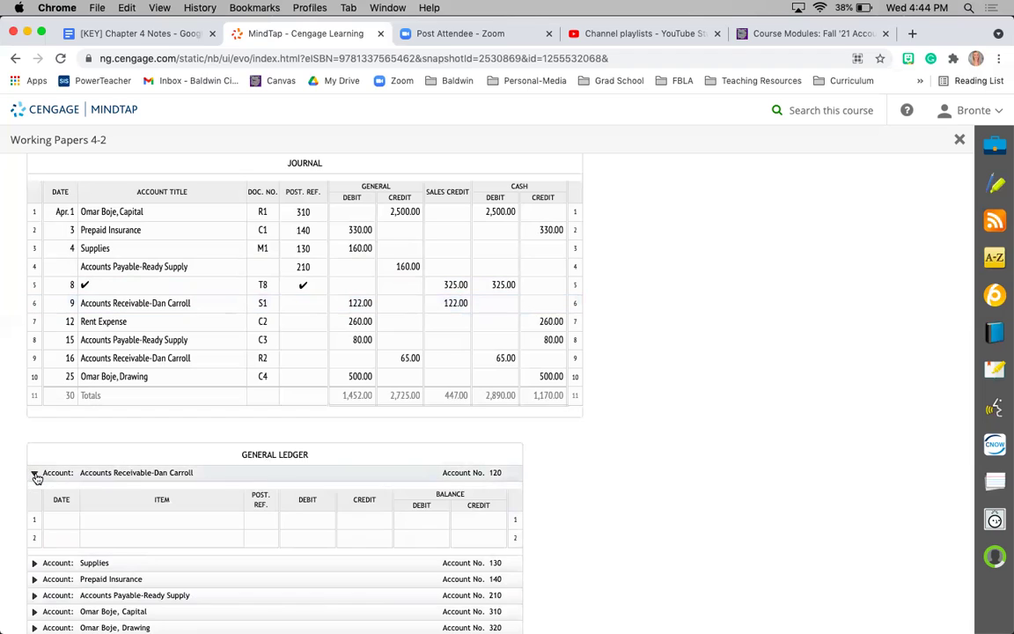
left_click(62, 520)
type("Apr")
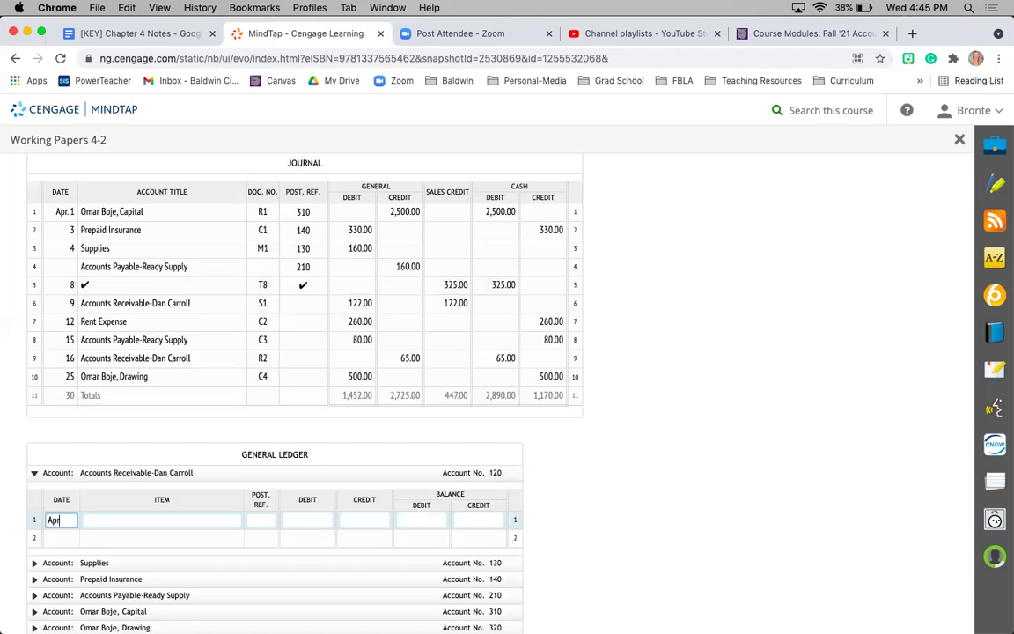
type(". 9")
key("Tab")
key("Tab")
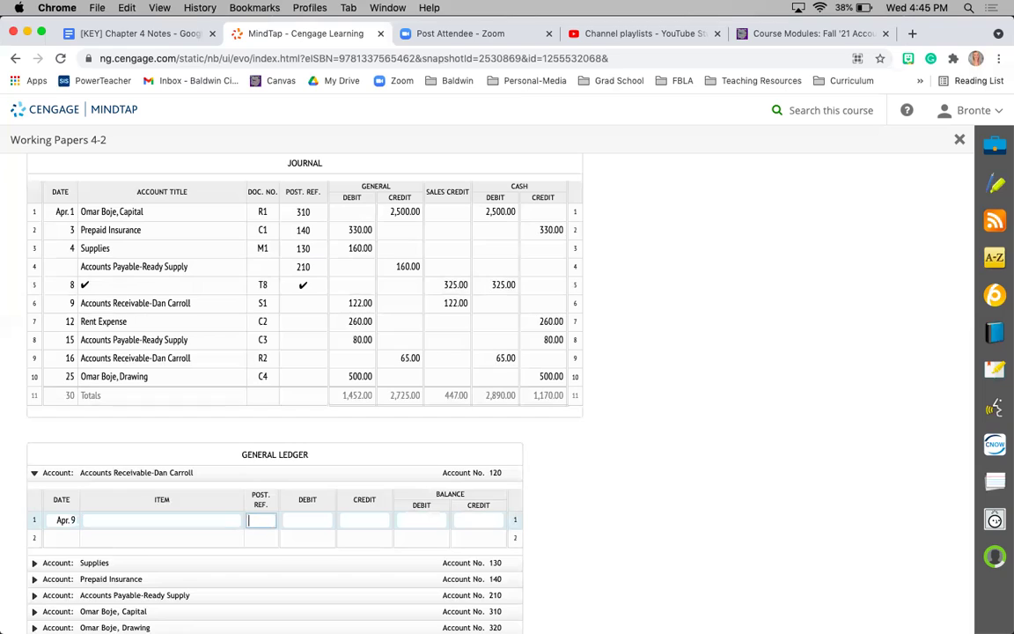
key("Tab")
type("122")
key("Tab")
key("Tab")
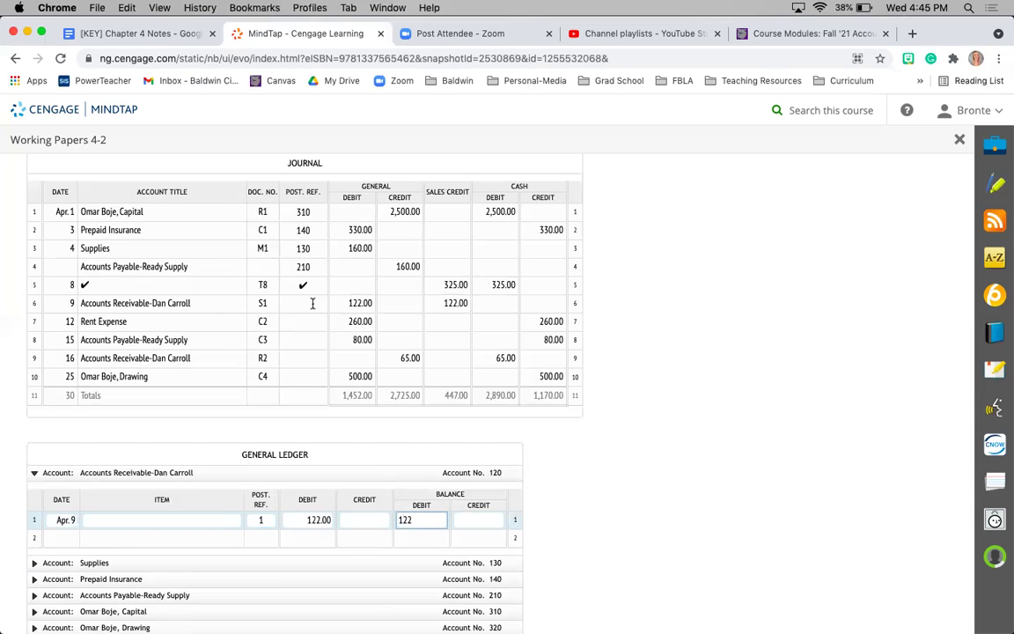
left_click(312, 303)
type("1")
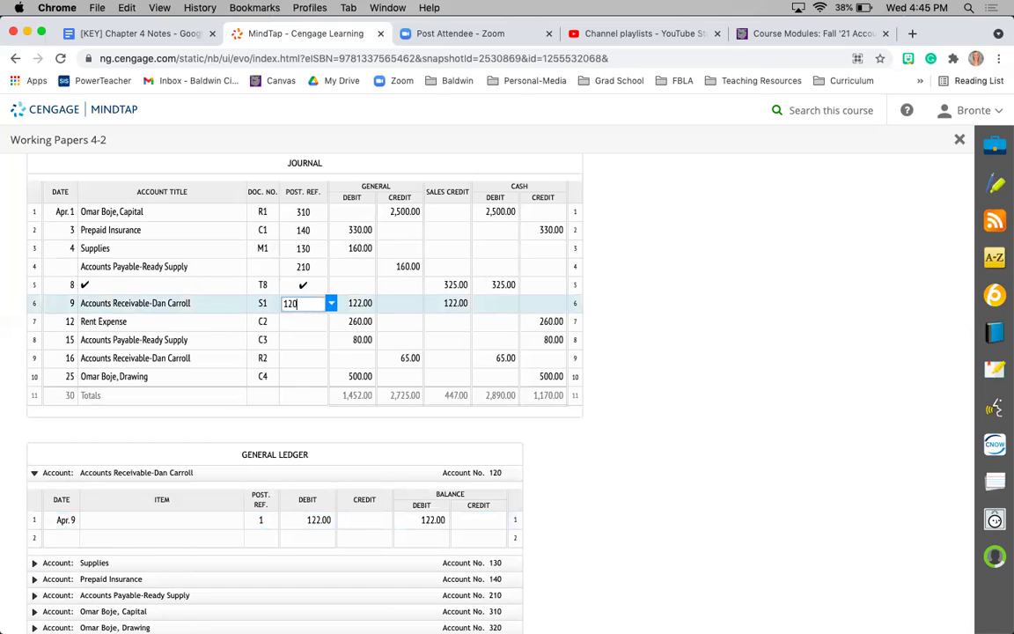
type("20")
Post Apr. 12, a 260.00 debit and 260.00 balance to Rent Expense; mark journal line 7 with 510
left_click(313, 321)
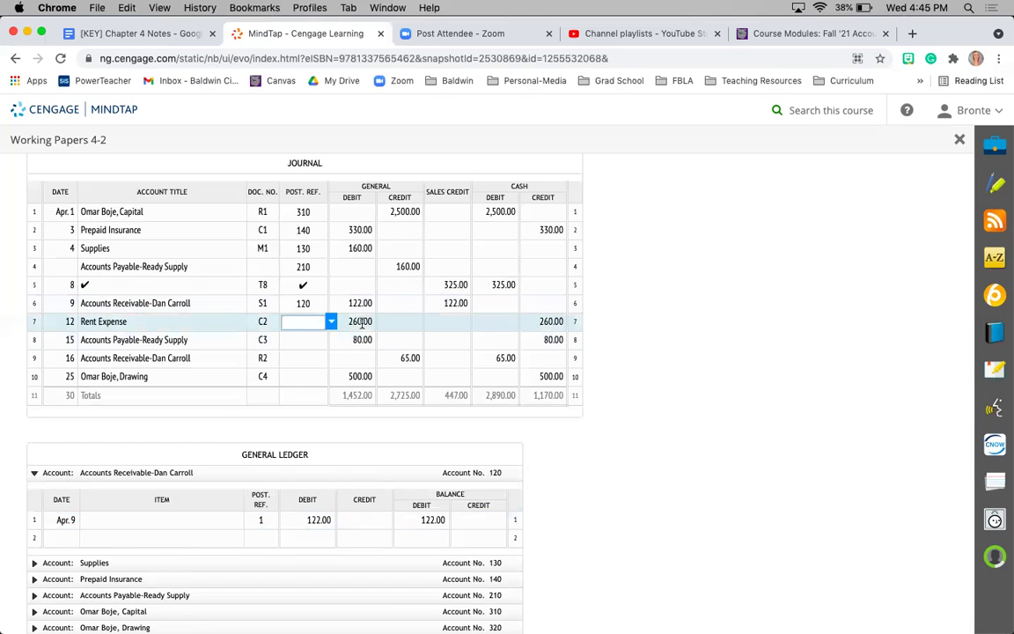
scroll(438, 507, "down", 3)
left_click(124, 545)
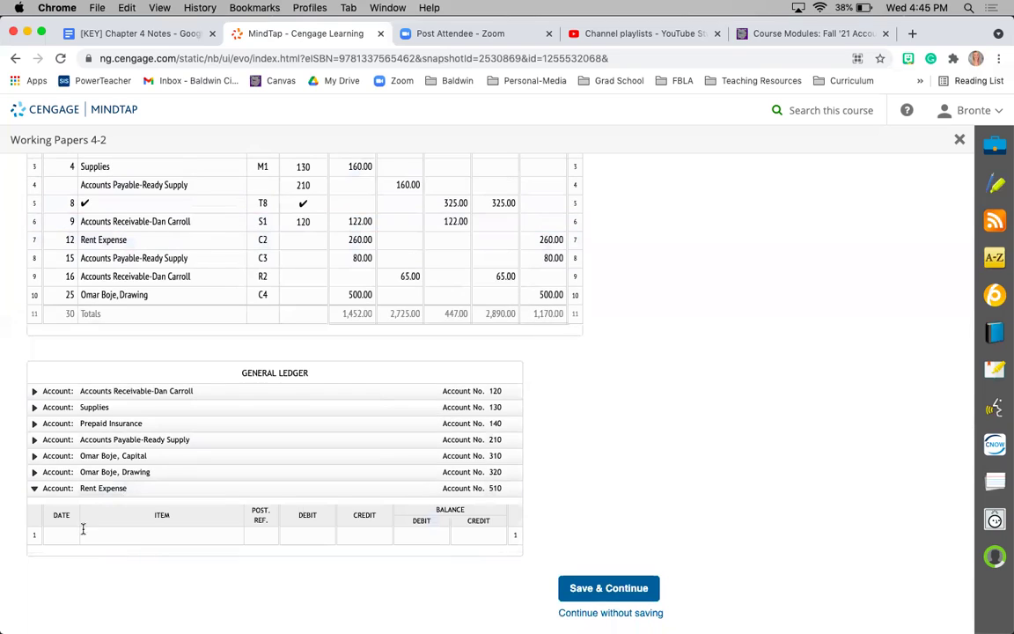
left_click(63, 535)
type("Apr. 12")
key("Tab")
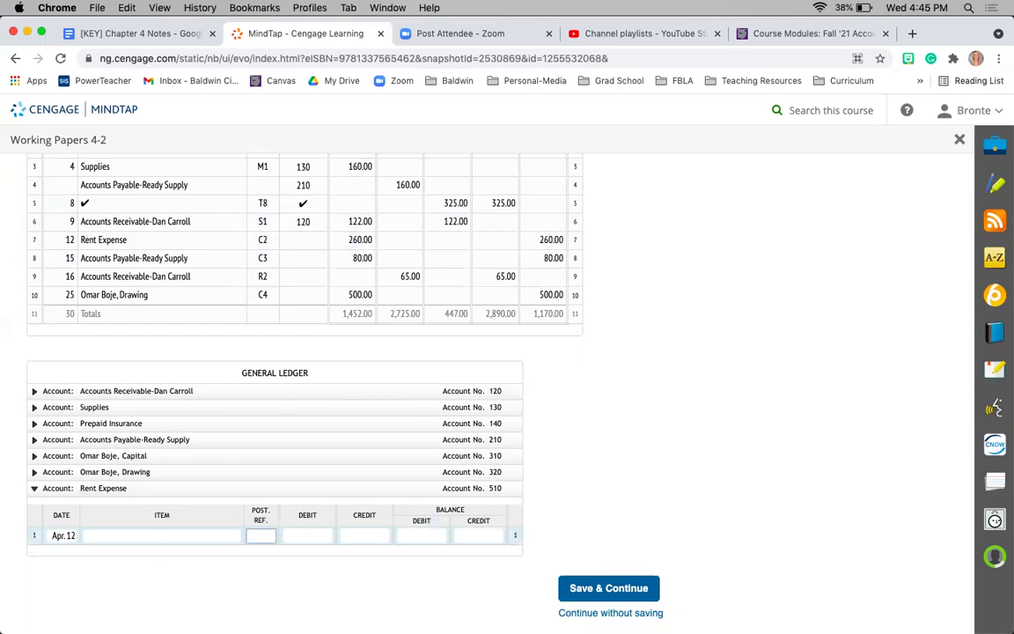
key("Tab")
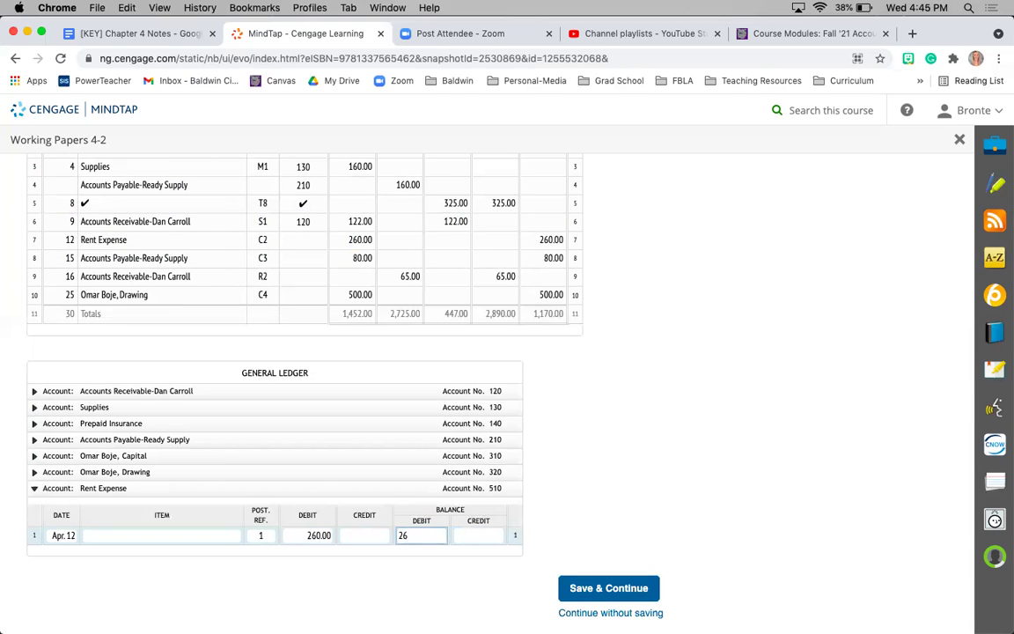
left_click(305, 240)
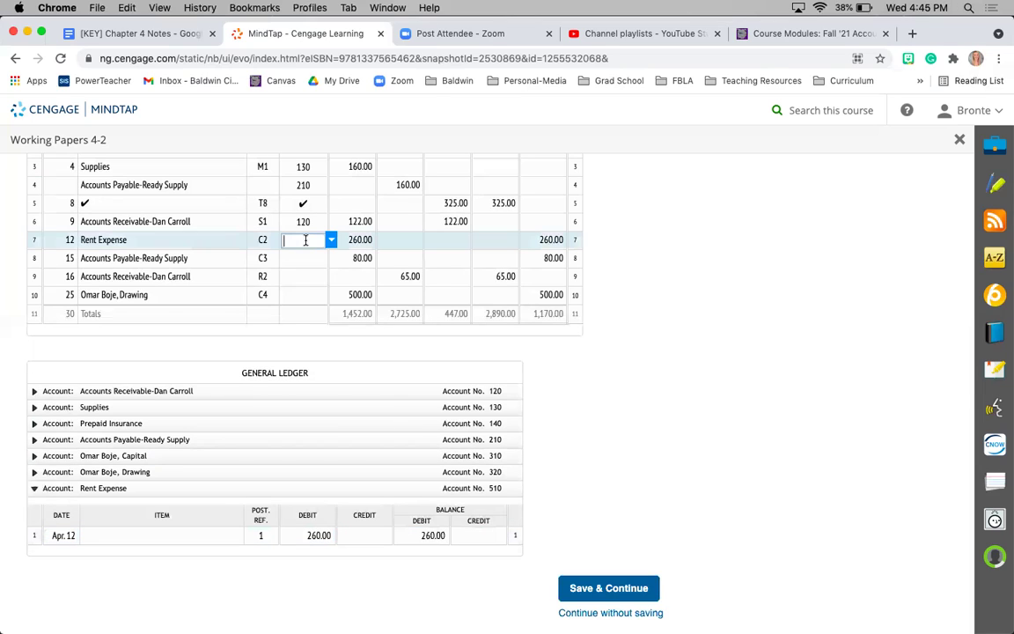
type("510")
left_click(302, 257)
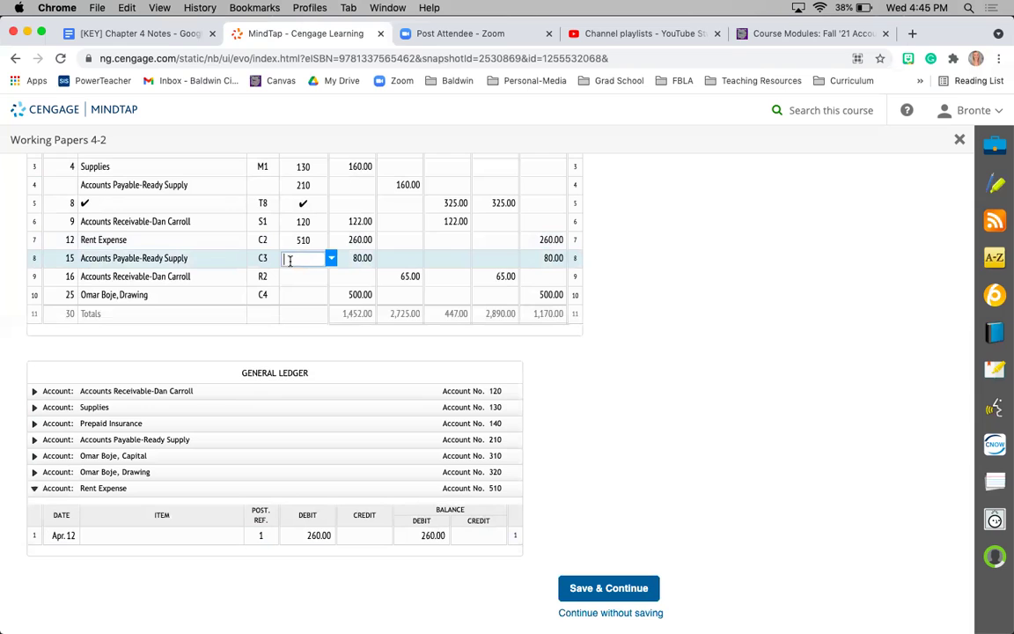
Start a second Accounts Payable-Ready Supply ledger line dated 15 with Post. Ref. 1
scroll(361, 282, "up", 3)
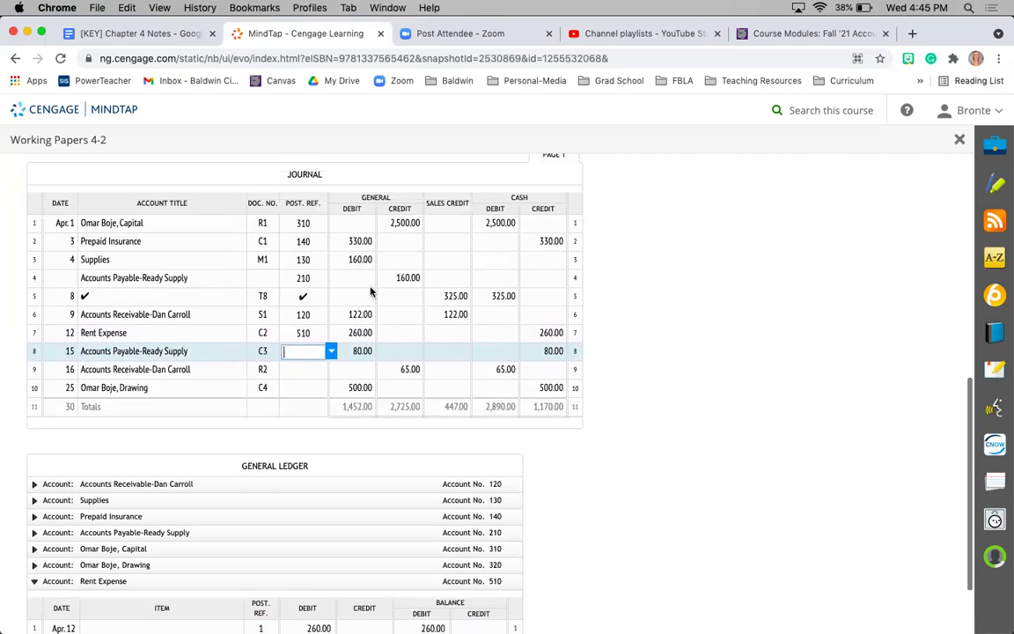
left_click(361, 351)
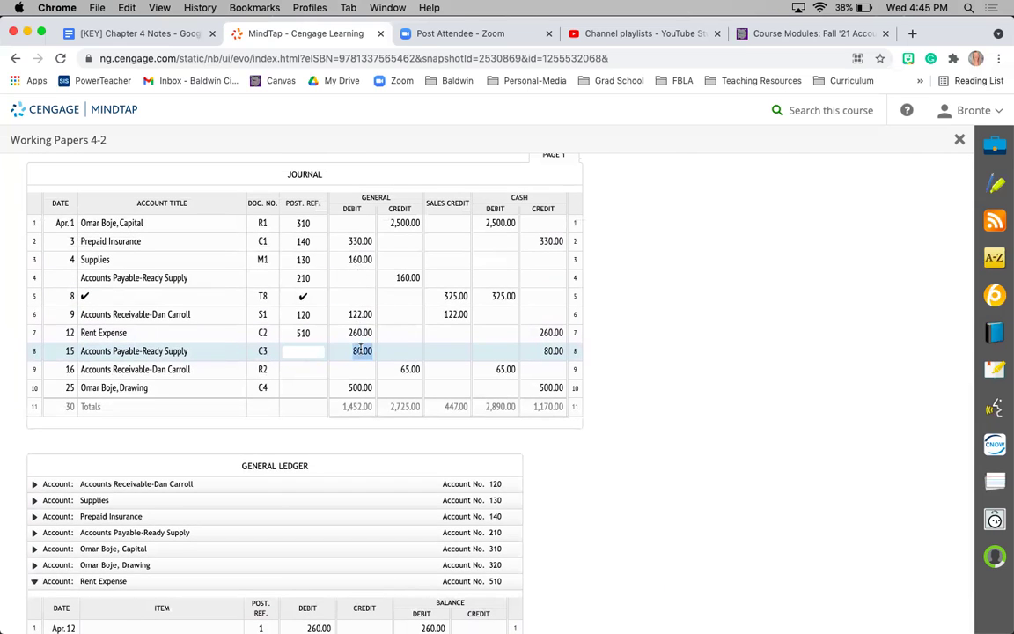
left_click(34, 534)
left_click(60, 597)
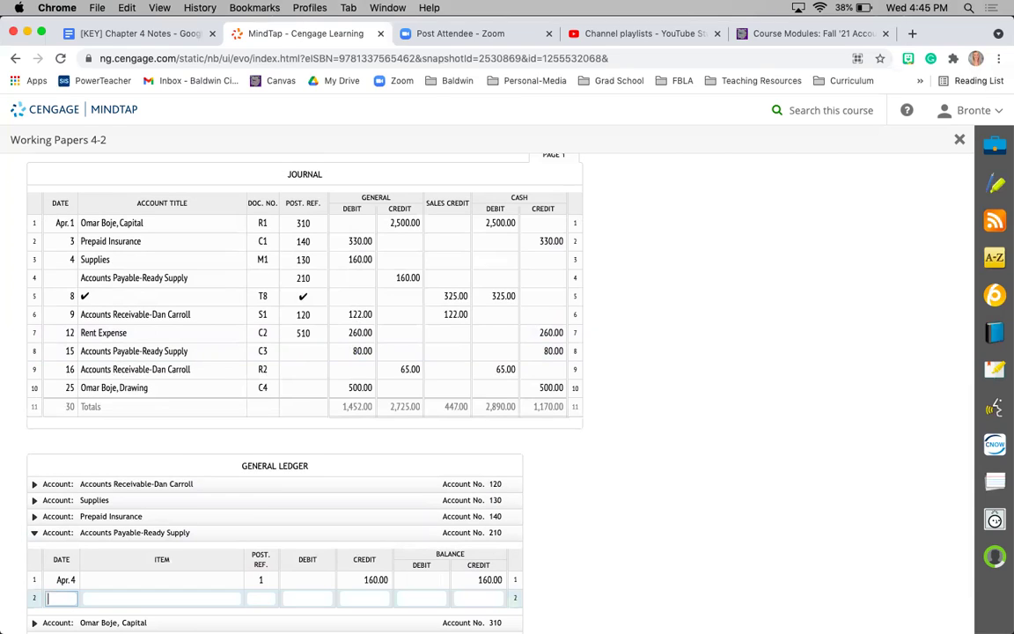
type("15")
left_click(269, 598)
type("1")
Enter the 80.00 debit and 80.00 credit balance, then type 210 in journal line 8's Post. Ref
double_click(362, 350)
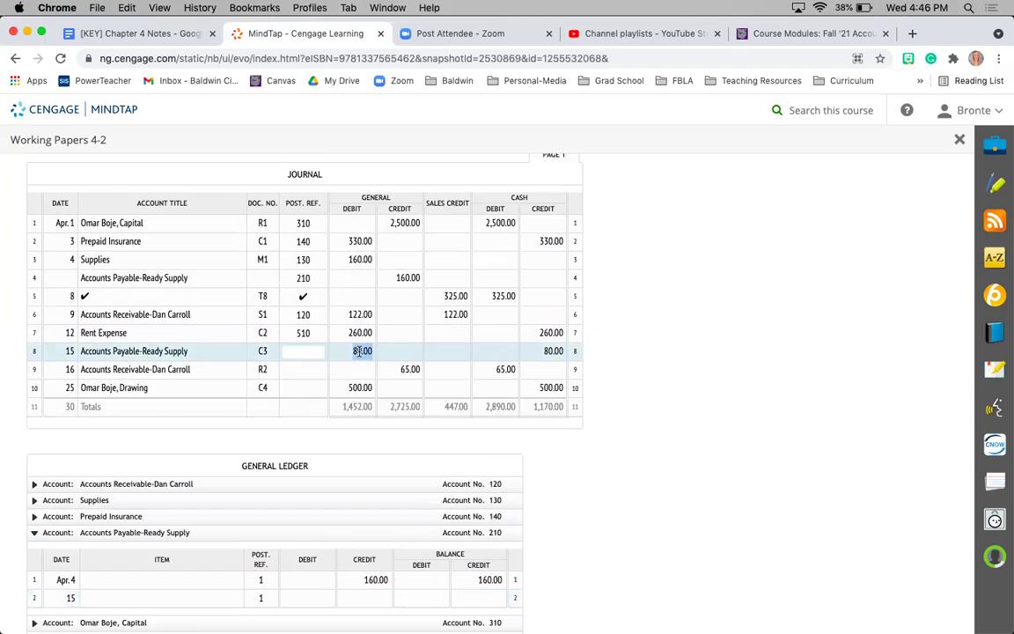
left_click(313, 596)
type("80")
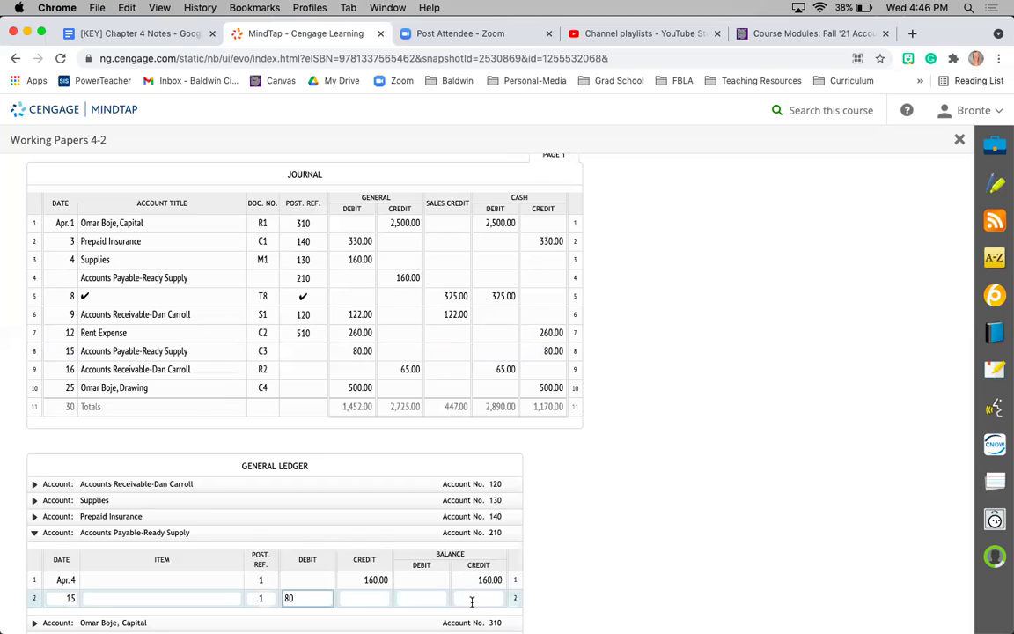
key("Tab")
key("Tab")
key("Tab")
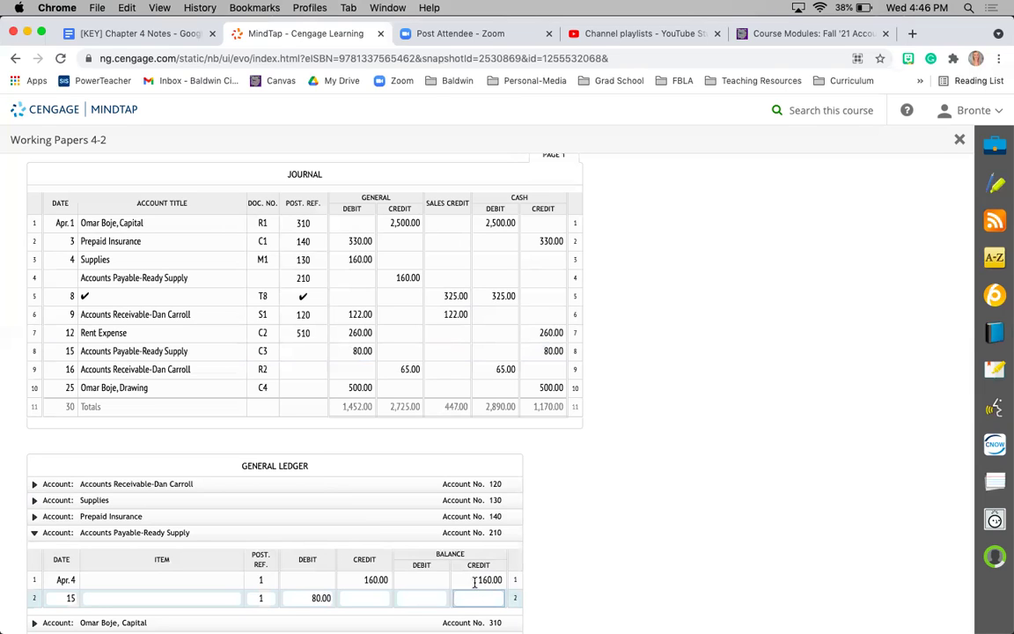
type("80")
left_click(645, 531)
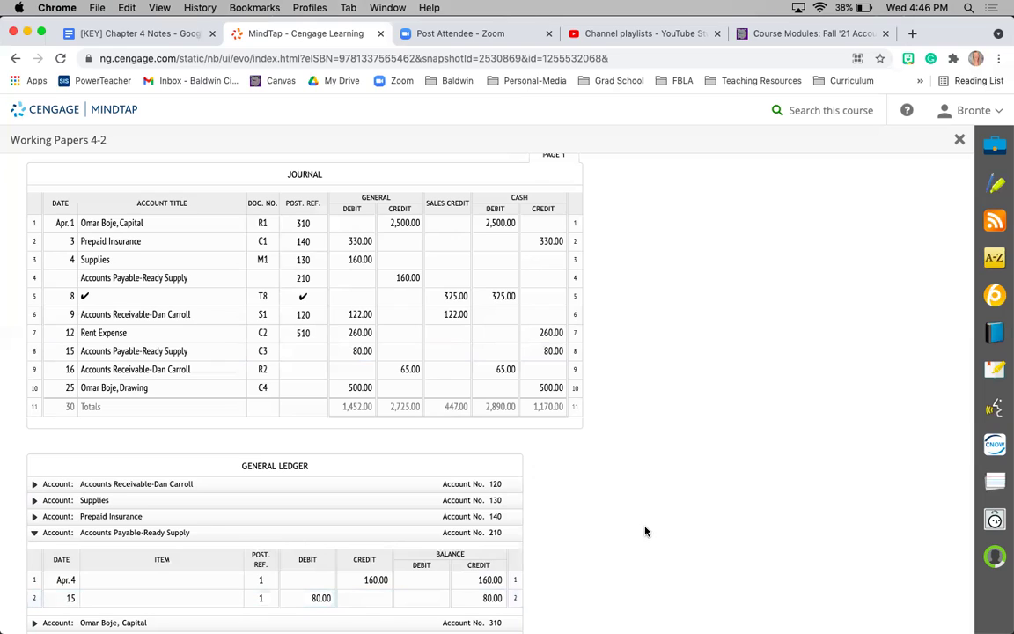
left_click(297, 353)
type("21")
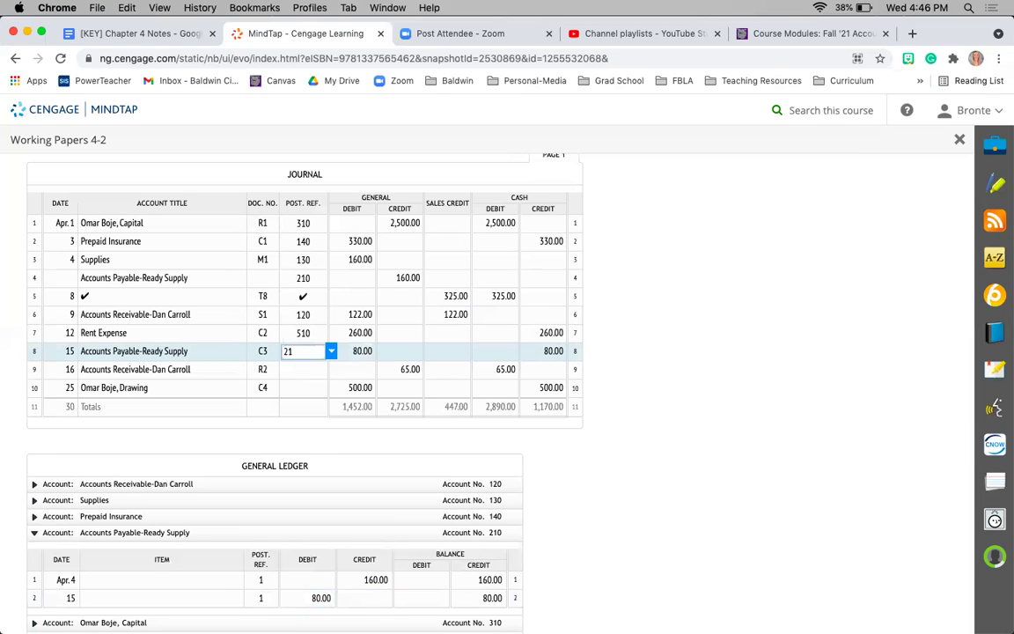
type("0")
Confirm 210 on journal line 8 and start a receivable ledger line dated 16 with Post. Ref. 1
left_click(296, 371)
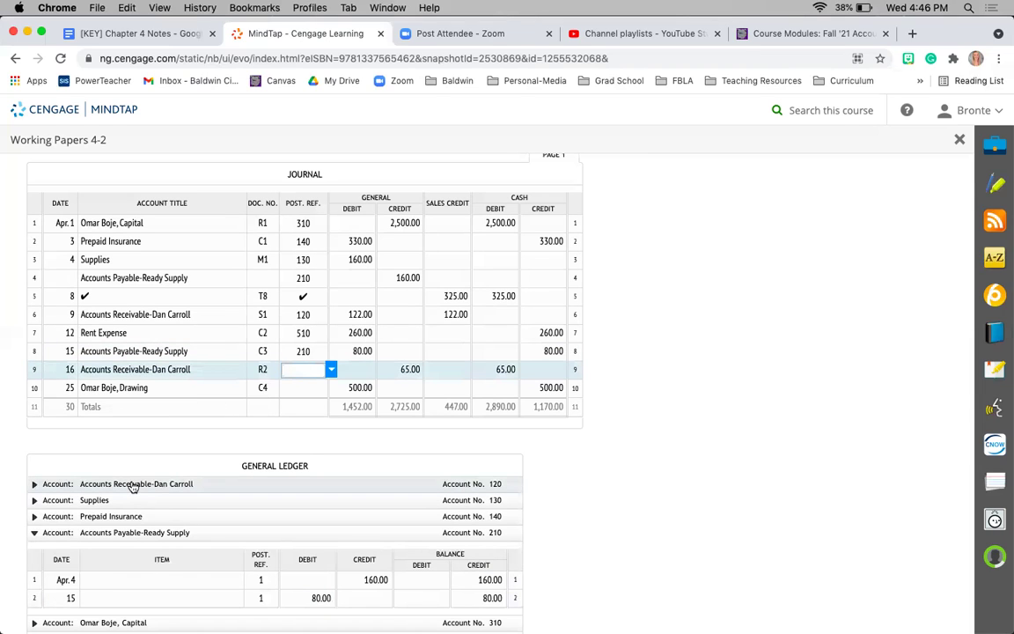
left_click(127, 485)
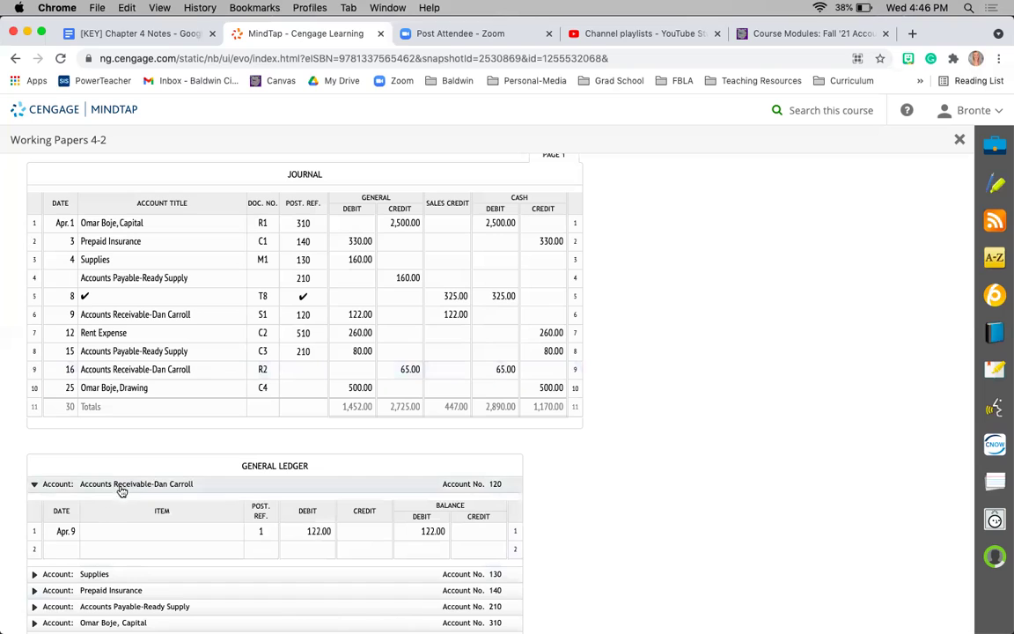
left_click(68, 547)
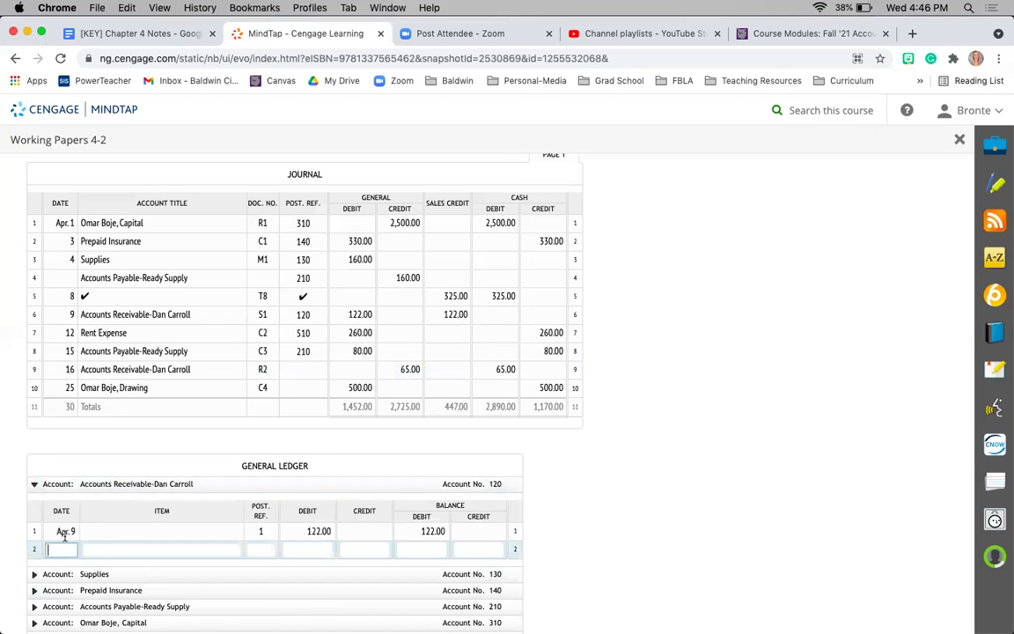
type("16")
left_click(266, 550)
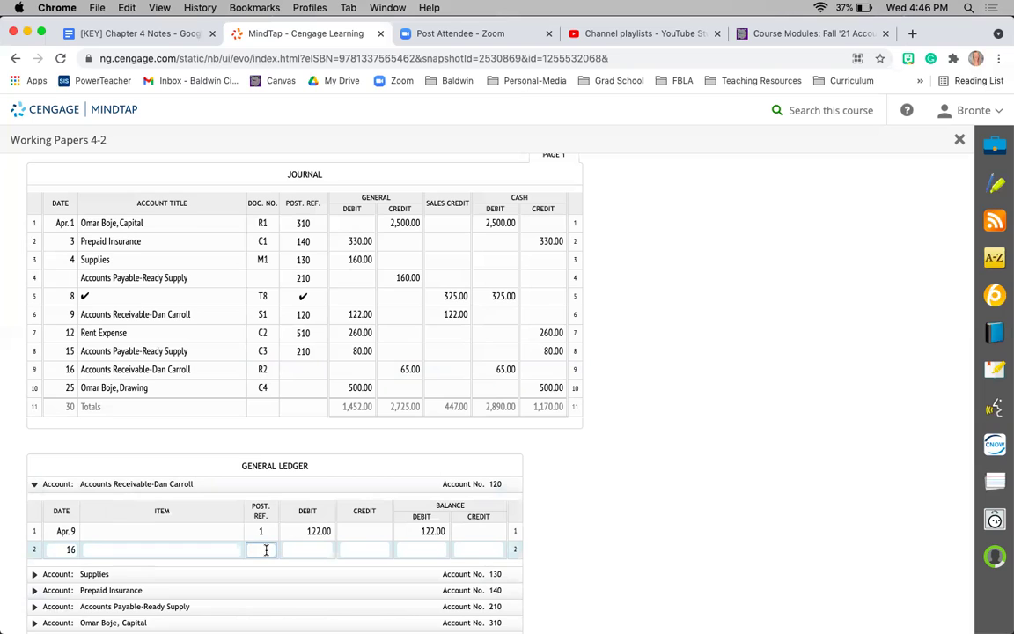
type("1")
Enter the 65.00 credit and 57.00 debit balance, then open journal line 9's Post. Ref
left_click(408, 369)
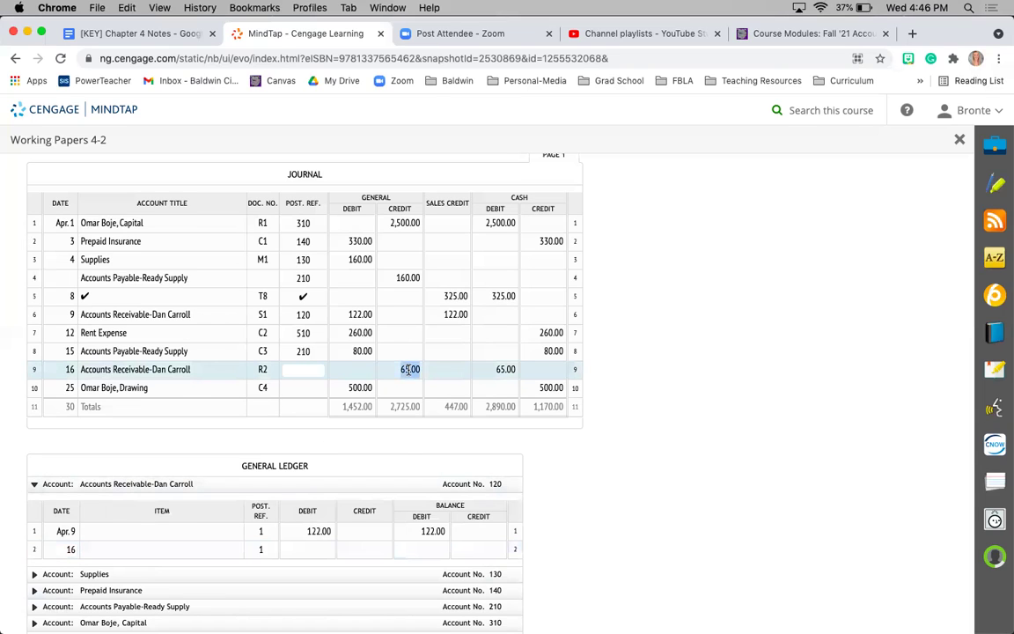
left_click(366, 549)
type("65")
left_click(440, 547)
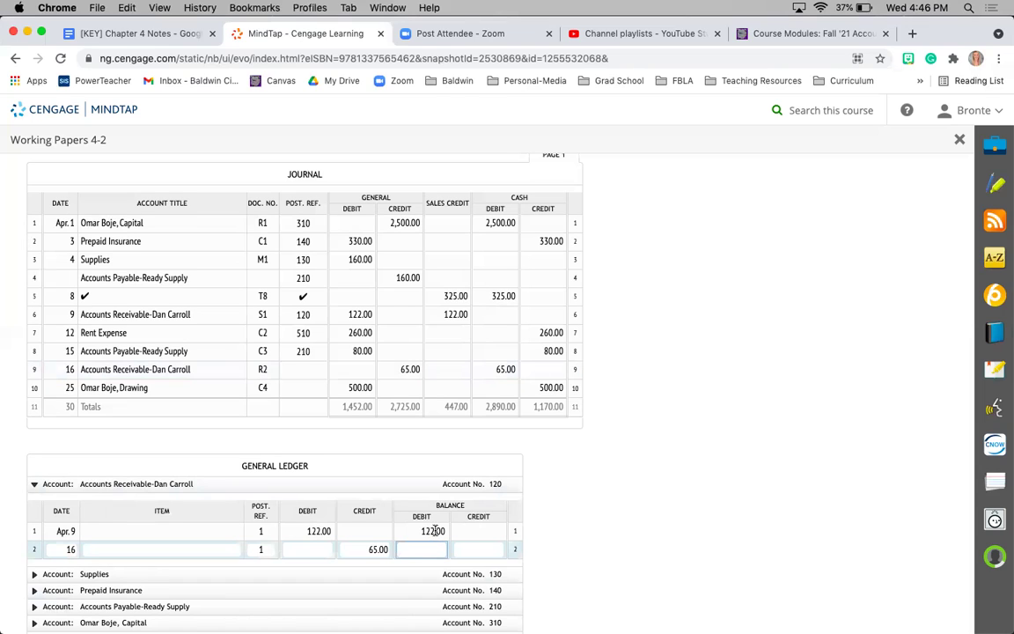
left_click(434, 532)
left_click(370, 549)
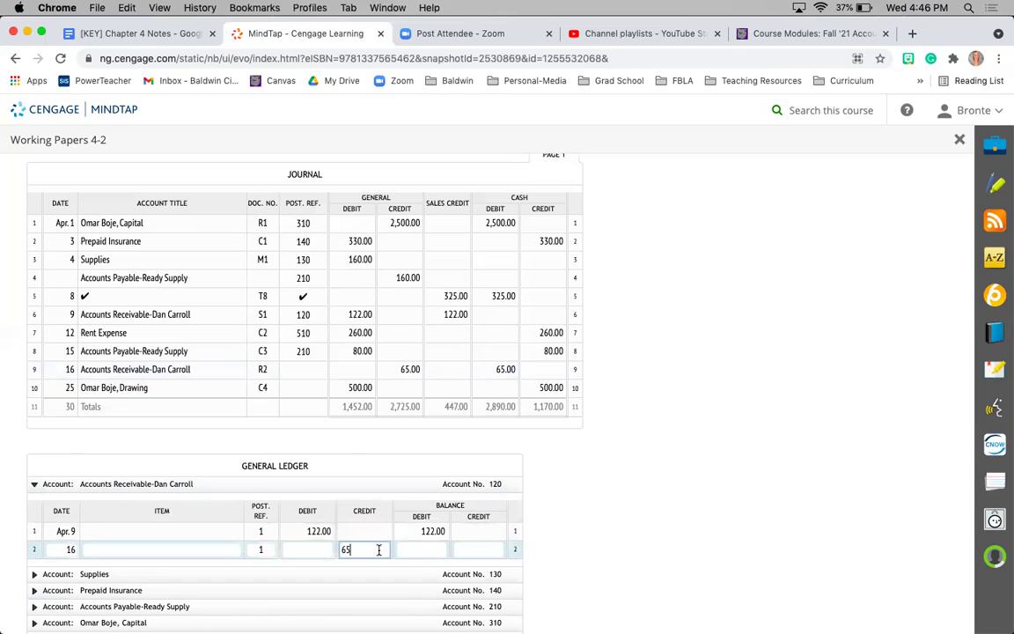
left_click(421, 548)
type("57")
left_click(625, 518)
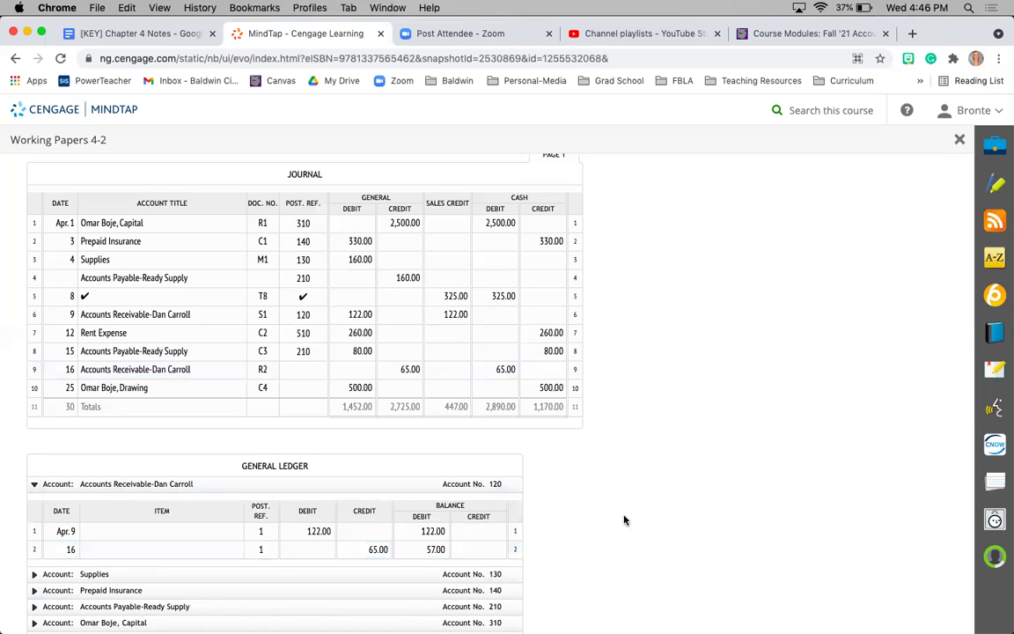
left_click(306, 369)
Finish entering 120 as a journal Post. Ref., then check the Apr. 25 500.00 journal debit
type("120")
key("Return")
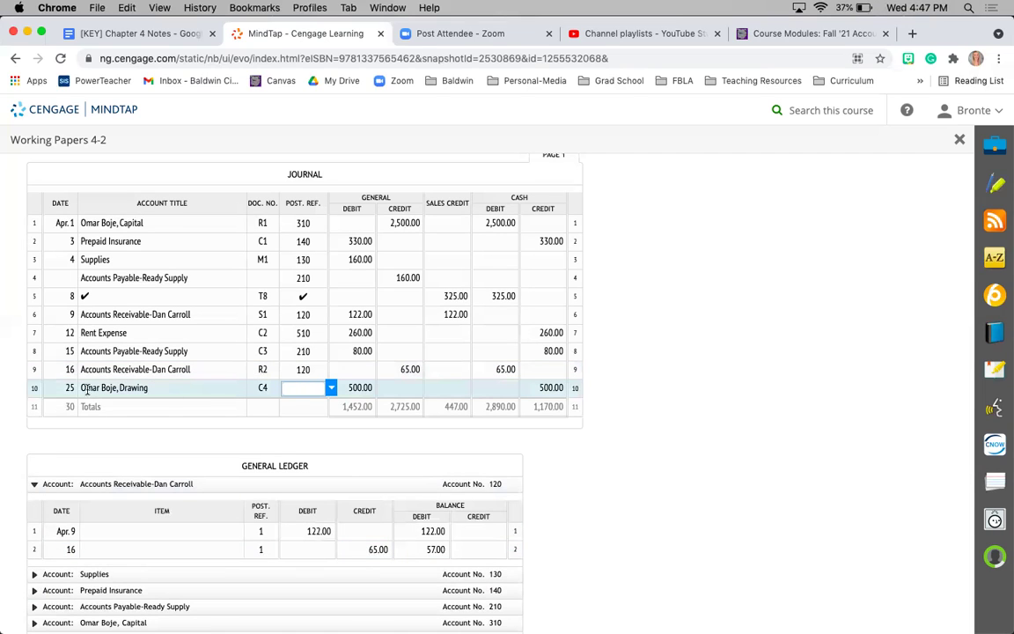
left_click(360, 387)
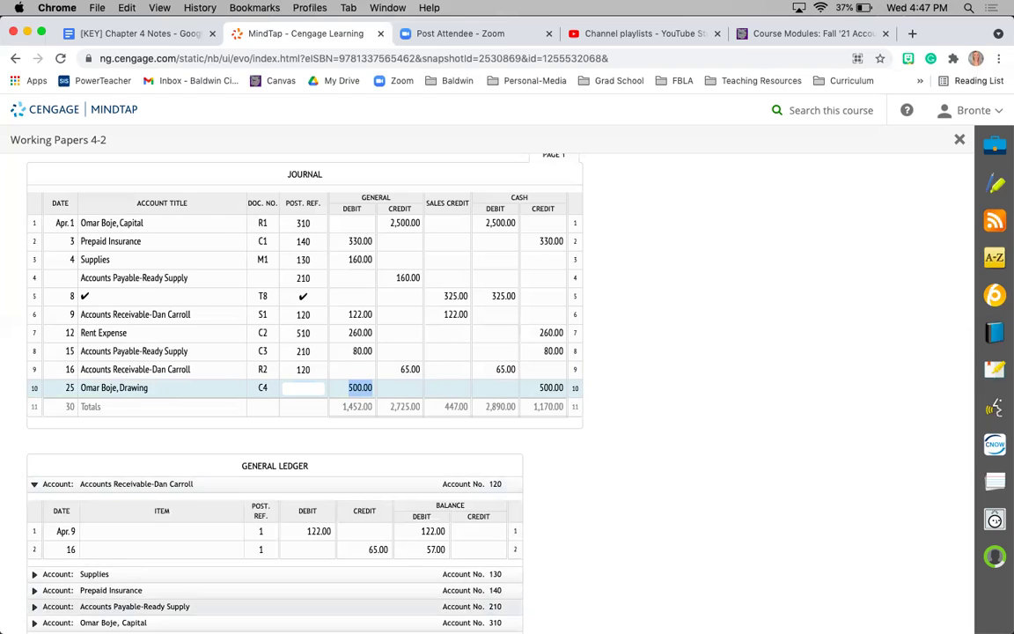
scroll(106, 582, "down", 2)
Post Apr. 25, Post. Ref. 1, a 500.00 debit with a 500.00 balance to the owner's drawing account
left_click(106, 571)
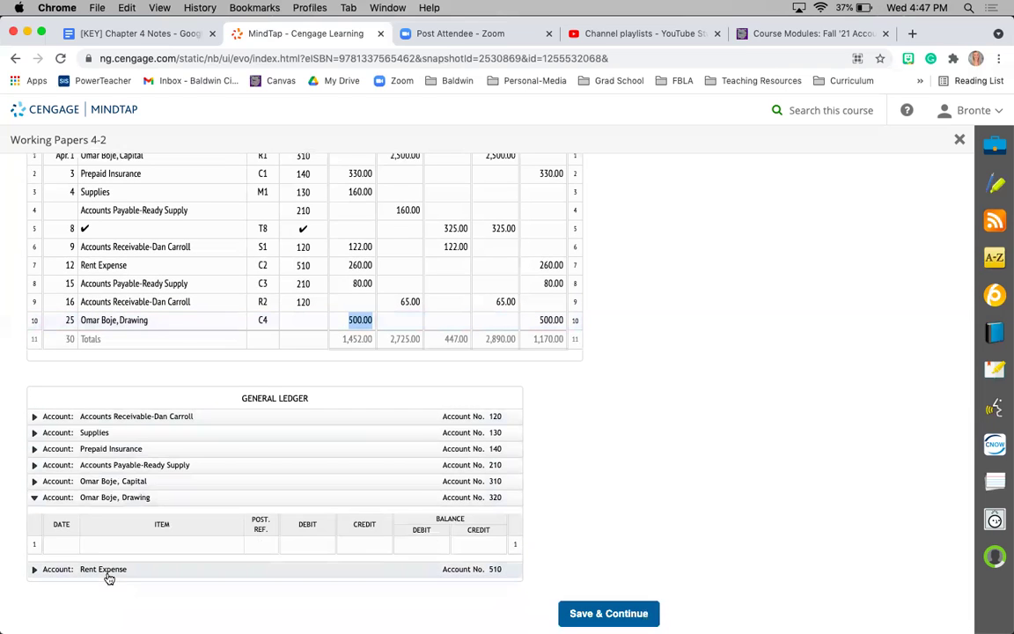
left_click(62, 544)
type("Apr")
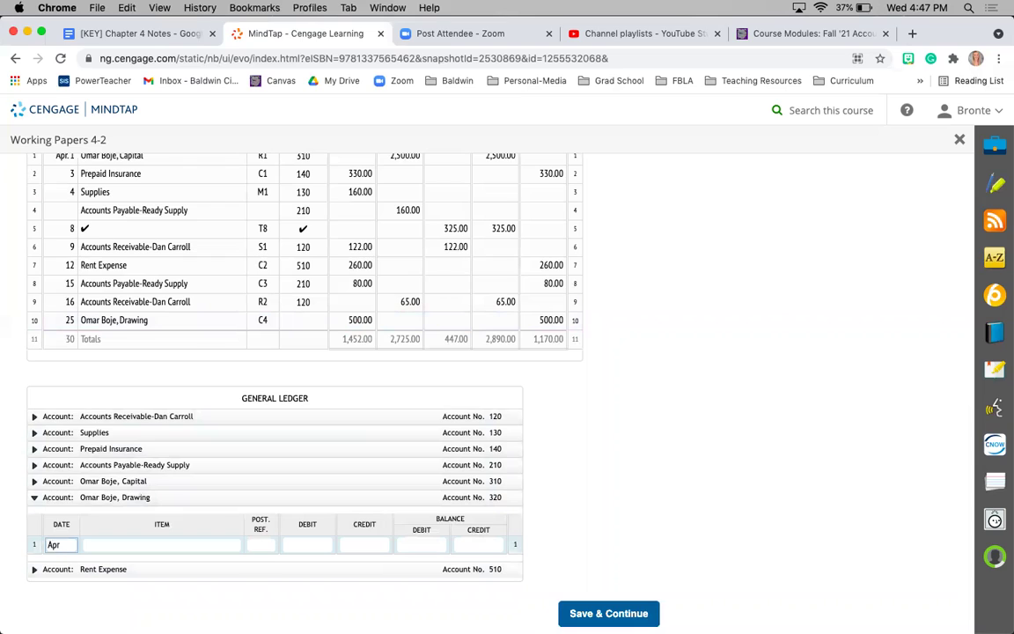
type(". 25")
left_click(85, 544)
key("Tab")
type("1")
key("Tab")
type("500")
key("Tab")
key("Tab")
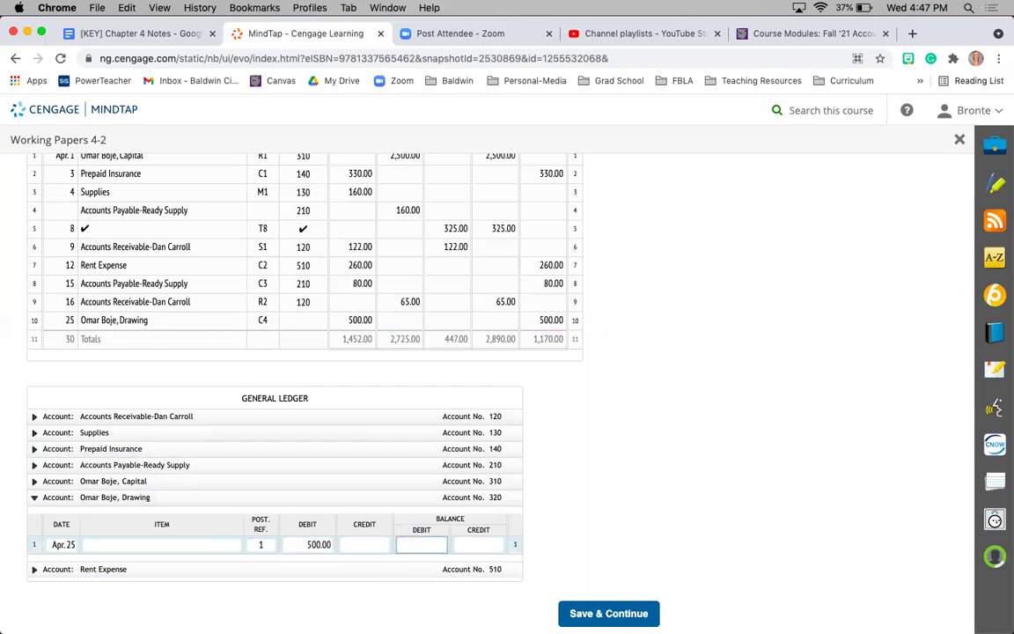
type("500")
Enter 320 as the Post. Ref. on journal line 10 for the Apr. 25 drawing entry
left_click(308, 321)
type("32")
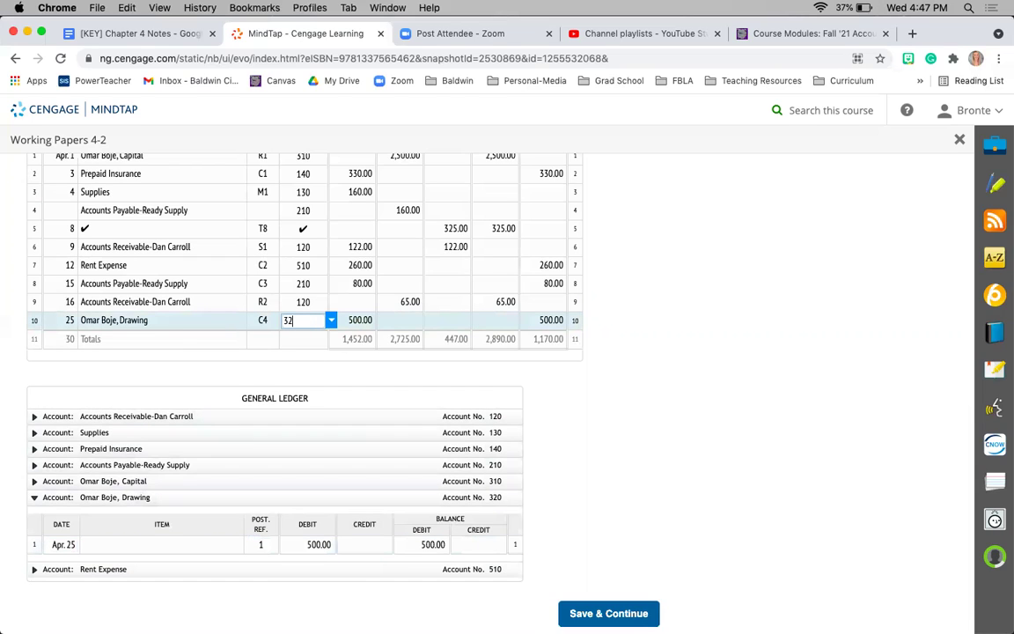
type("0")
left_click(797, 345)
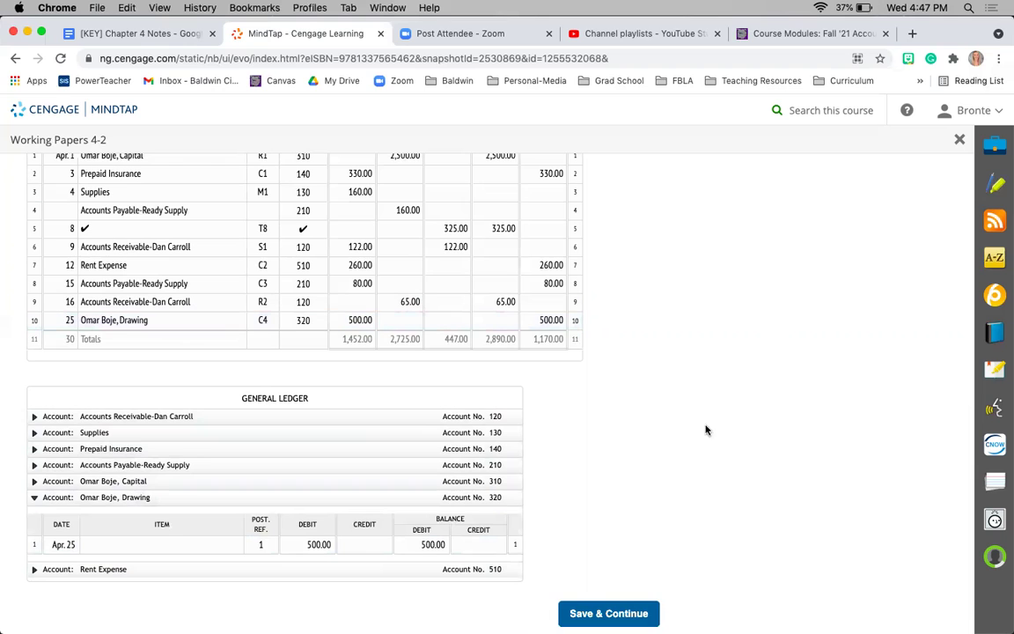
scroll(693, 439, "up", 2)
scroll(693, 440, "up", 2)
scroll(693, 439, "down", 4)
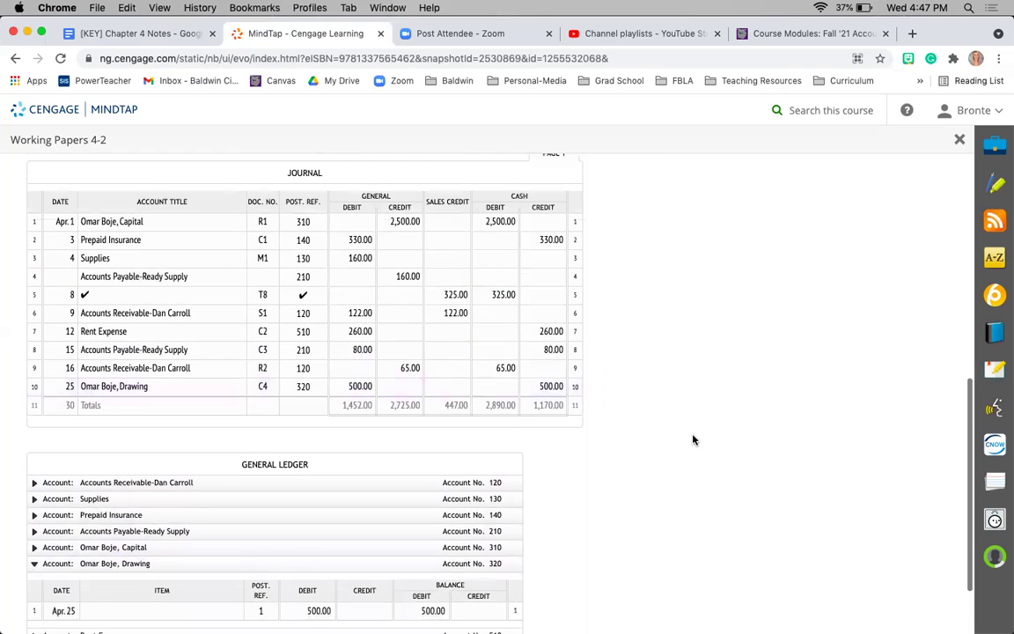
scroll(693, 440, "down", 1)
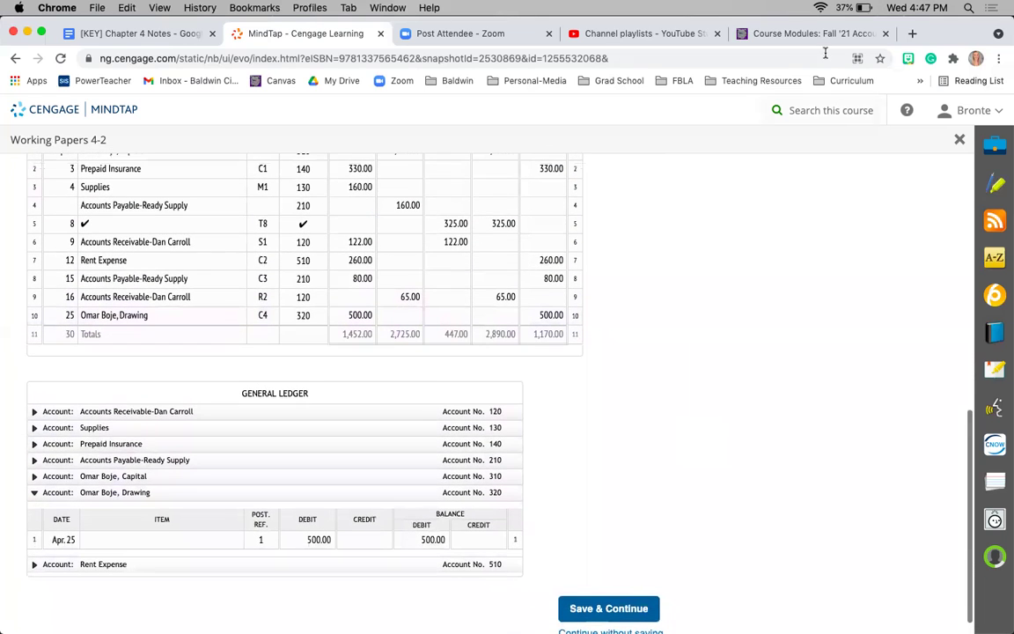